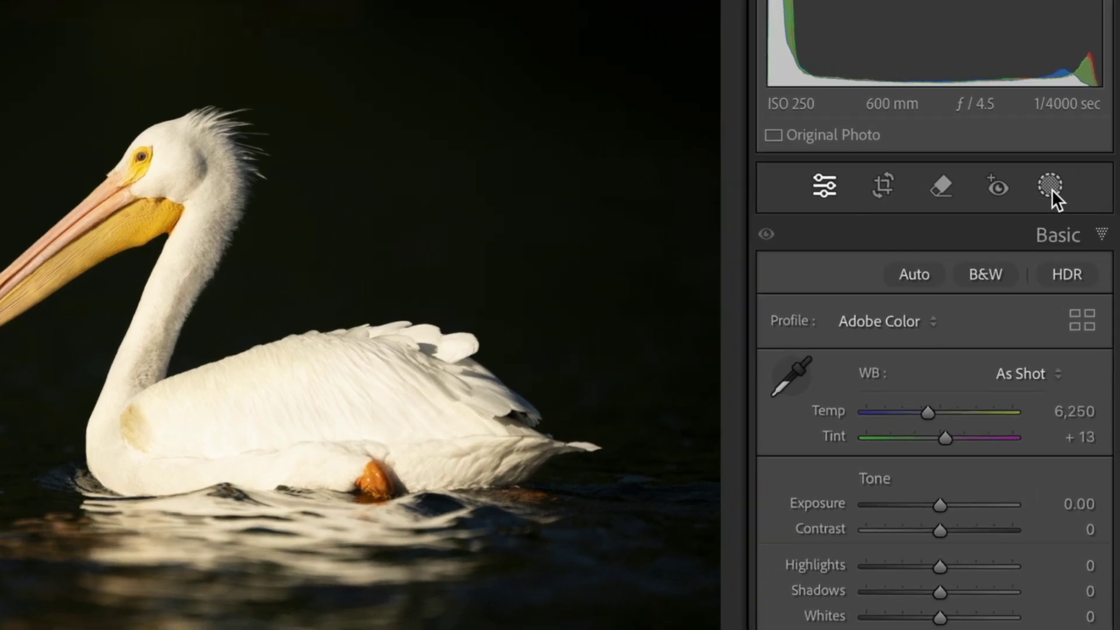
Add a Brush mask and paint it over the pelican's bill and pouch from the face down to about mid-bill
{"action": "left_click", "coordinate": [1079, 205]}
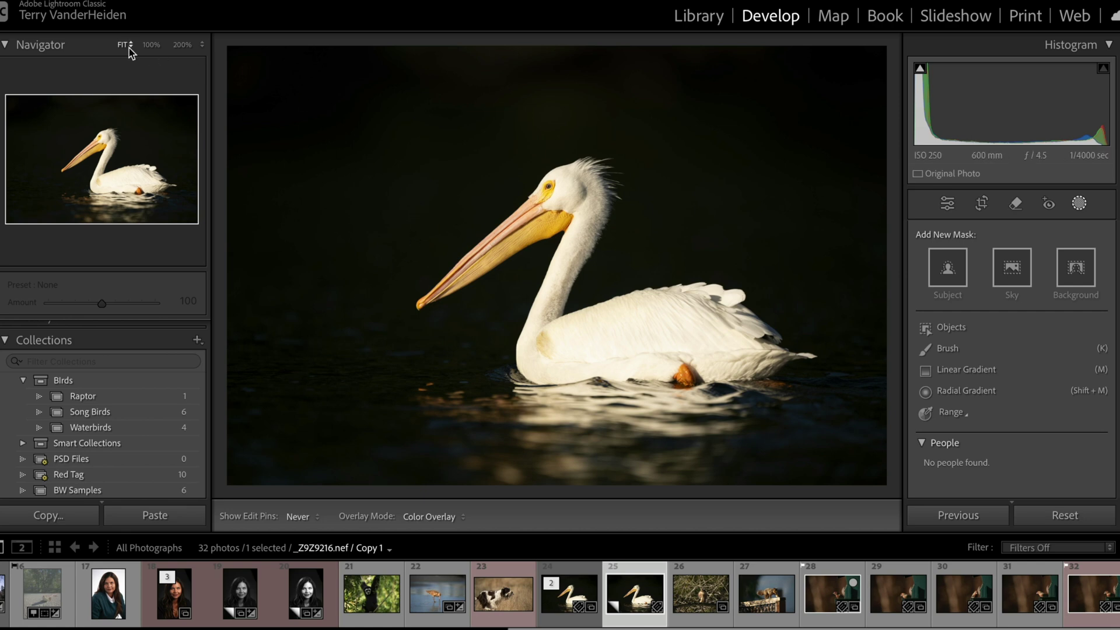
{"action": "left_click", "coordinate": [151, 45]}
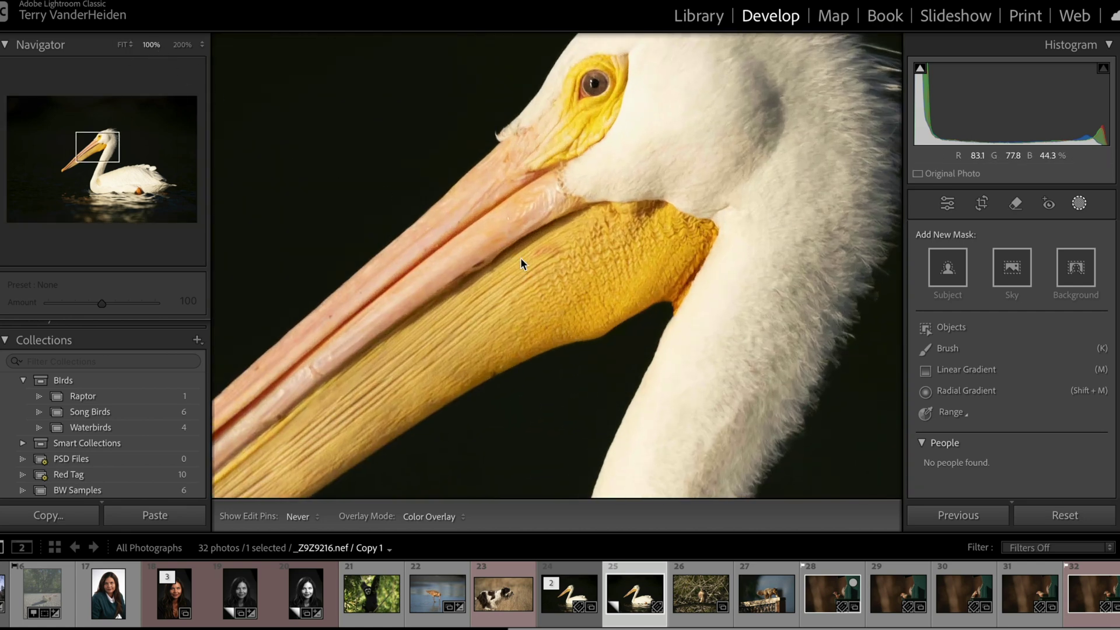
{"action": "left_click_drag", "start_coordinate": [515, 254], "coordinate": [621, 265]}
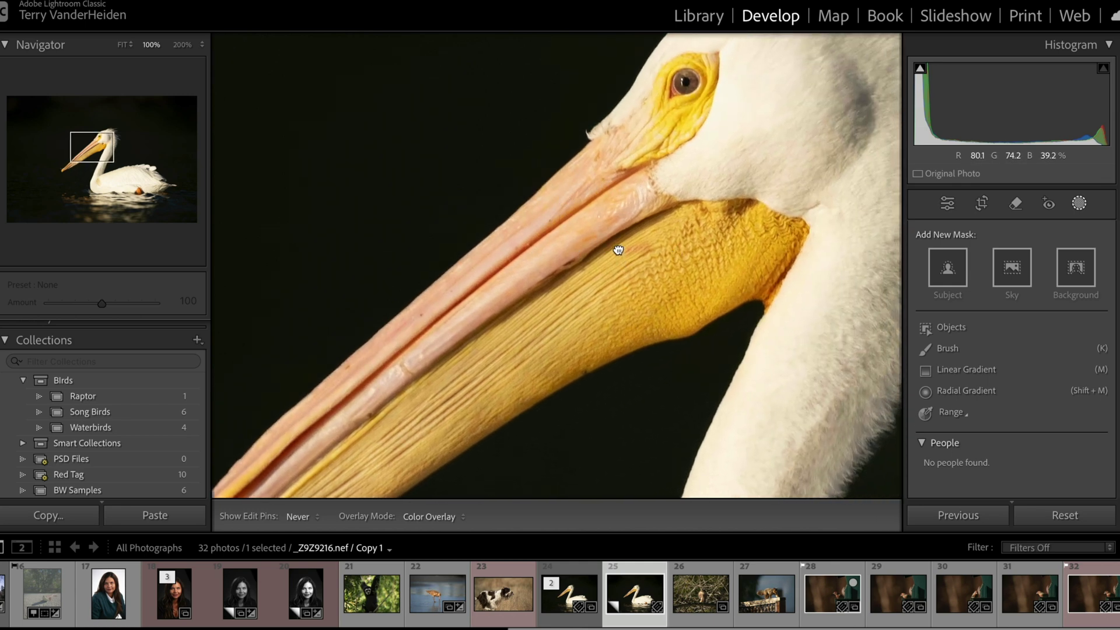
{"action": "left_click_drag", "start_coordinate": [618, 249], "coordinate": [607, 217]}
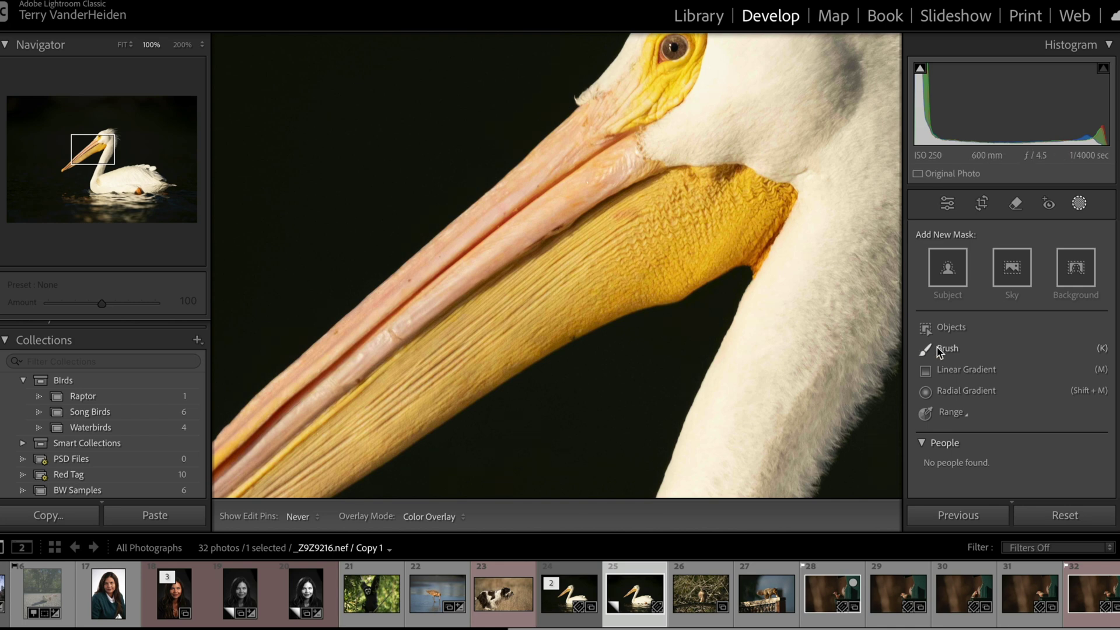
{"action": "left_click", "coordinate": [930, 349]}
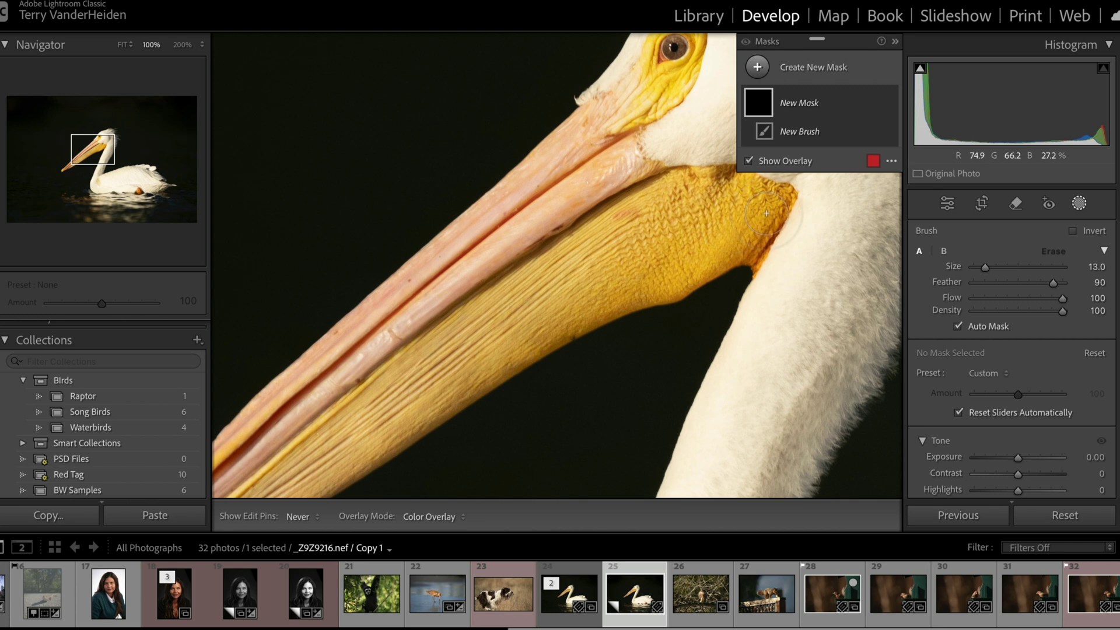
{"action": "mouse_move", "coordinate": [760, 205]}
{"action": "left_mouse_down"}
{"action": "mouse_move", "coordinate": [705, 190]}
{"action": "mouse_move", "coordinate": [654, 204]}
{"action": "mouse_move", "coordinate": [479, 291]}
{"action": "mouse_move", "coordinate": [744, 226]}
{"action": "mouse_move", "coordinate": [566, 277]}
{"action": "mouse_move", "coordinate": [352, 363]}
{"action": "mouse_move", "coordinate": [589, 197]}
{"action": "mouse_move", "coordinate": [557, 227]}
{"action": "left_mouse_up"}
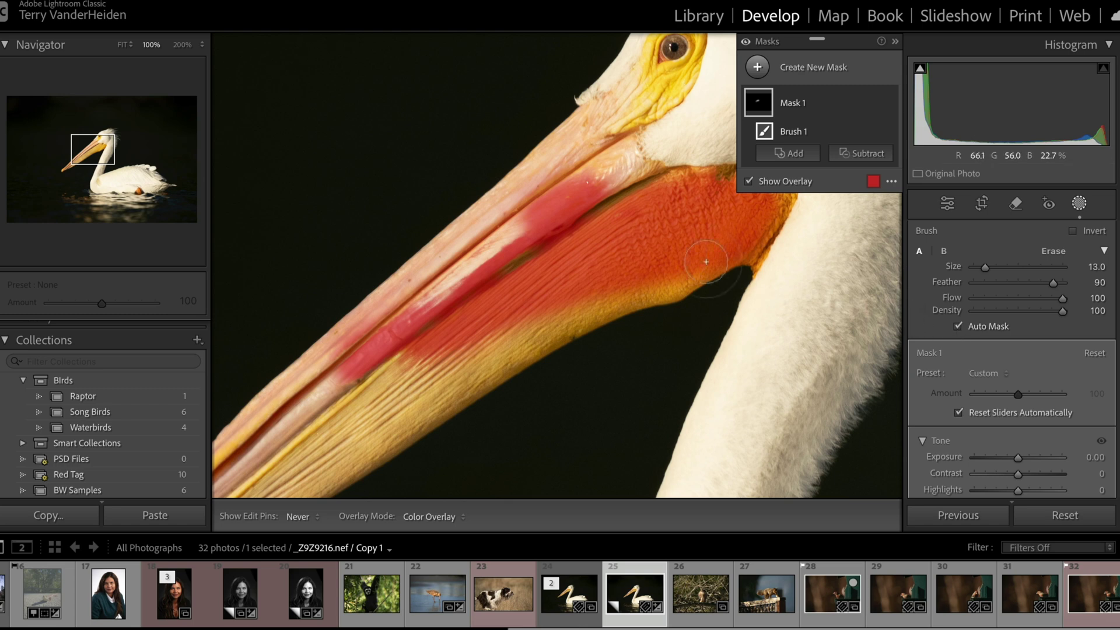
{"action": "mouse_move", "coordinate": [545, 233]}
{"action": "left_mouse_down"}
{"action": "mouse_move", "coordinate": [446, 284]}
{"action": "mouse_move", "coordinate": [529, 200]}
{"action": "mouse_move", "coordinate": [551, 156]}
{"action": "mouse_move", "coordinate": [348, 324]}
{"action": "mouse_move", "coordinate": [336, 341]}
{"action": "mouse_move", "coordinate": [403, 329]}
{"action": "mouse_move", "coordinate": [451, 298]}
{"action": "mouse_move", "coordinate": [343, 378]}
{"action": "mouse_move", "coordinate": [434, 376]}
{"action": "mouse_move", "coordinate": [429, 384]}
{"action": "mouse_move", "coordinate": [504, 343]}
{"action": "mouse_move", "coordinate": [669, 290]}
{"action": "mouse_move", "coordinate": [663, 223]}
{"action": "mouse_move", "coordinate": [645, 201]}
{"action": "left_mouse_up"}
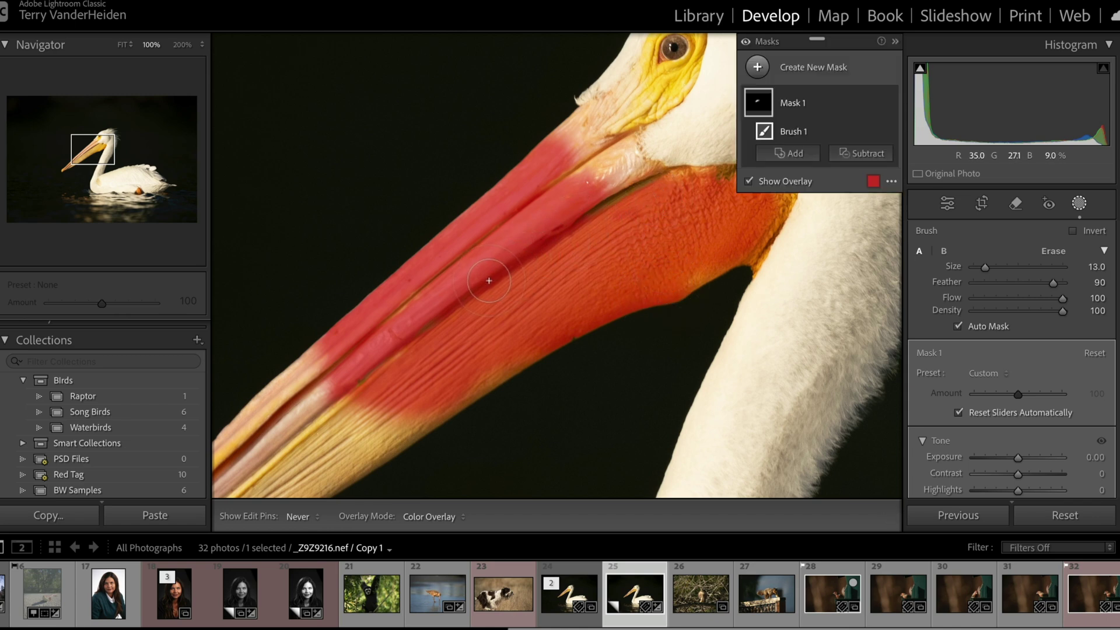
Extend the brush mask along the rest of the bill to near the tip, and review the whole bill at 50% zoom
{"action": "left_click_drag", "start_coordinate": [414, 310], "coordinate": [652, 143]}
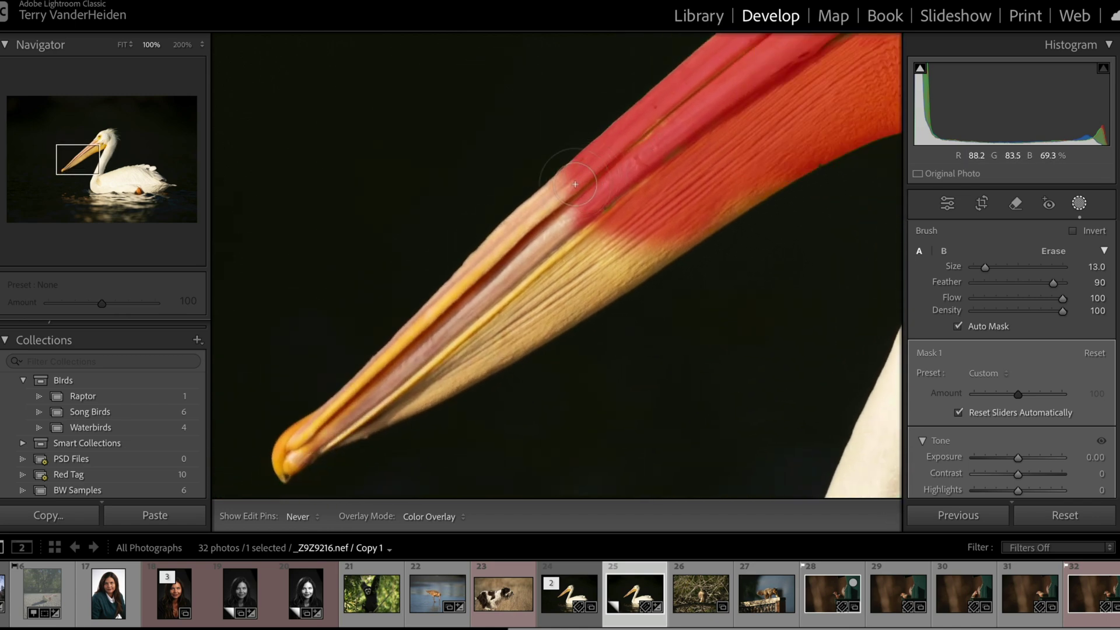
{"action": "mouse_move", "coordinate": [544, 213]}
{"action": "left_mouse_down"}
{"action": "mouse_move", "coordinate": [485, 258]}
{"action": "mouse_move", "coordinate": [449, 316]}
{"action": "mouse_move", "coordinate": [589, 255]}
{"action": "mouse_move", "coordinate": [504, 285]}
{"action": "mouse_move", "coordinate": [554, 241]}
{"action": "mouse_move", "coordinate": [613, 228]}
{"action": "mouse_move", "coordinate": [601, 270]}
{"action": "mouse_move", "coordinate": [633, 254]}
{"action": "mouse_move", "coordinate": [513, 299]}
{"action": "mouse_move", "coordinate": [399, 366]}
{"action": "mouse_move", "coordinate": [433, 315]}
{"action": "mouse_move", "coordinate": [292, 446]}
{"action": "mouse_move", "coordinate": [495, 354]}
{"action": "mouse_move", "coordinate": [533, 320]}
{"action": "mouse_move", "coordinate": [449, 345]}
{"action": "mouse_move", "coordinate": [665, 224]}
{"action": "left_mouse_up"}
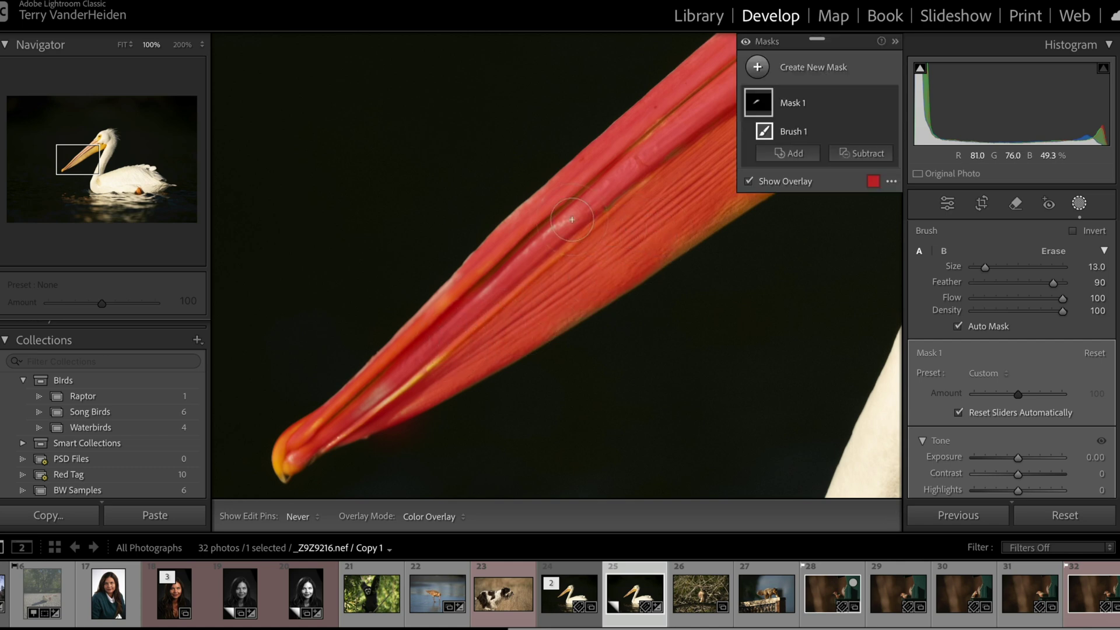
{"action": "left_click", "coordinate": [202, 45]}
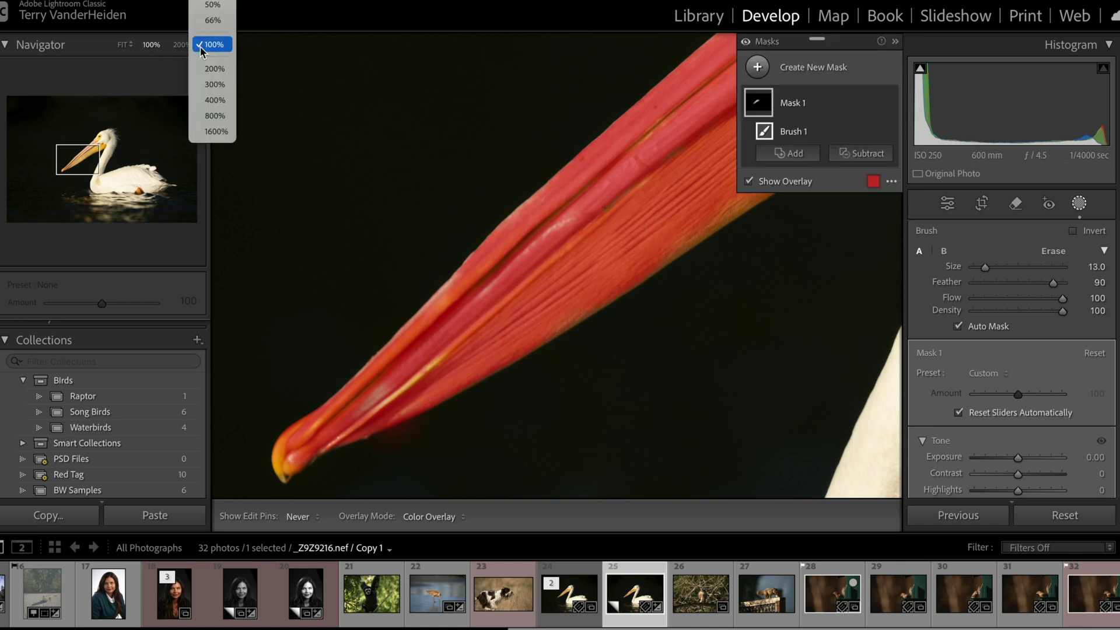
{"action": "left_click", "coordinate": [214, 4]}
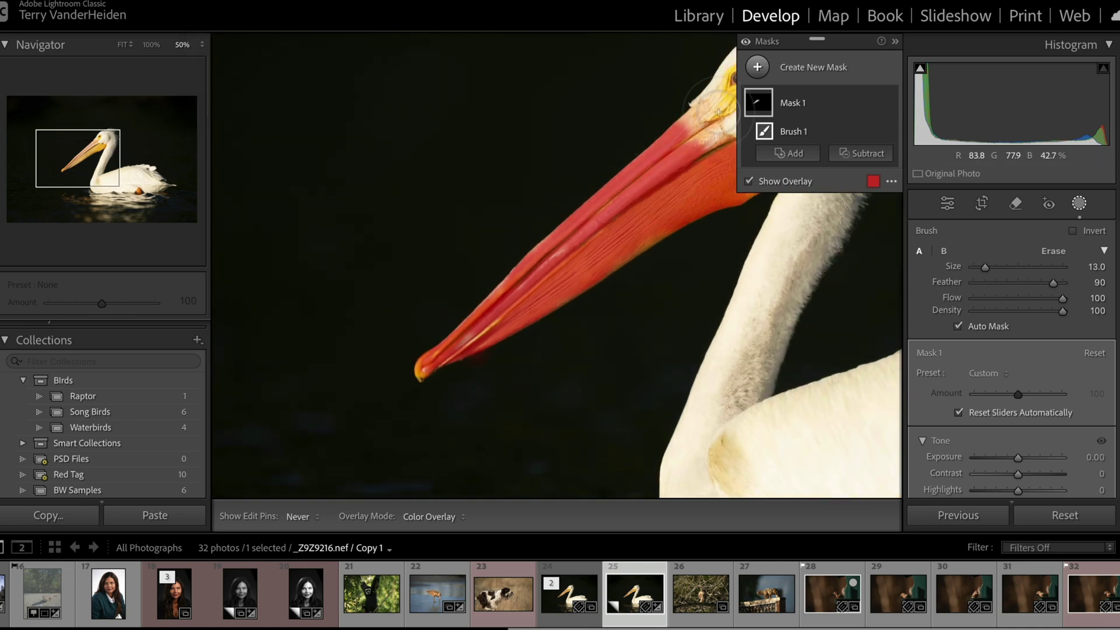
{"action": "left_click_drag", "start_coordinate": [606, 336], "coordinate": [442, 358]}
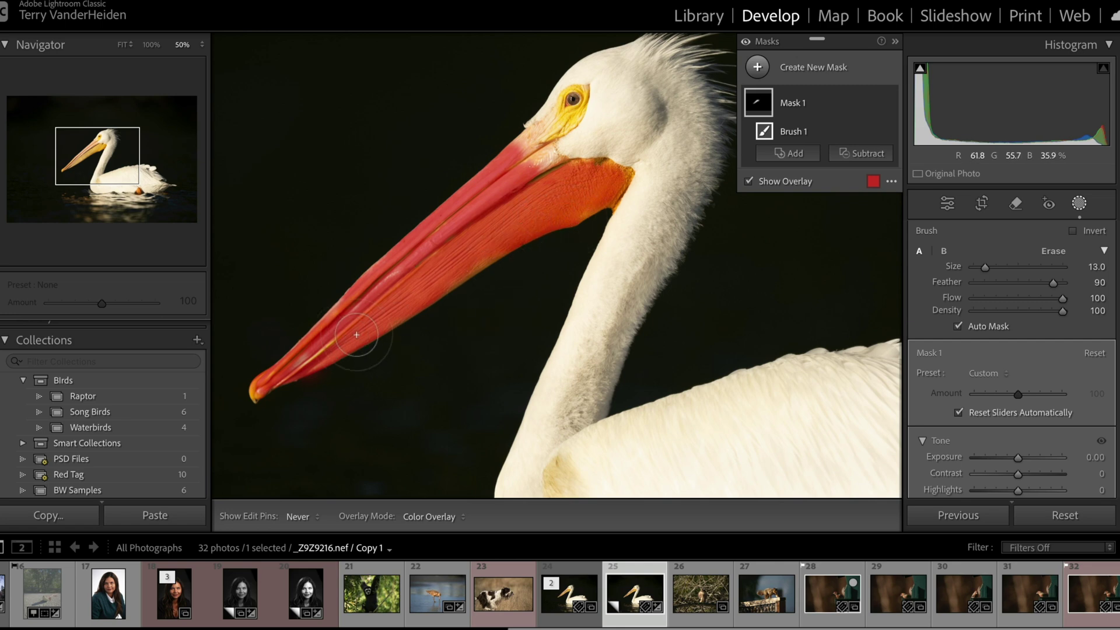
{"action": "left_click", "coordinate": [318, 518]}
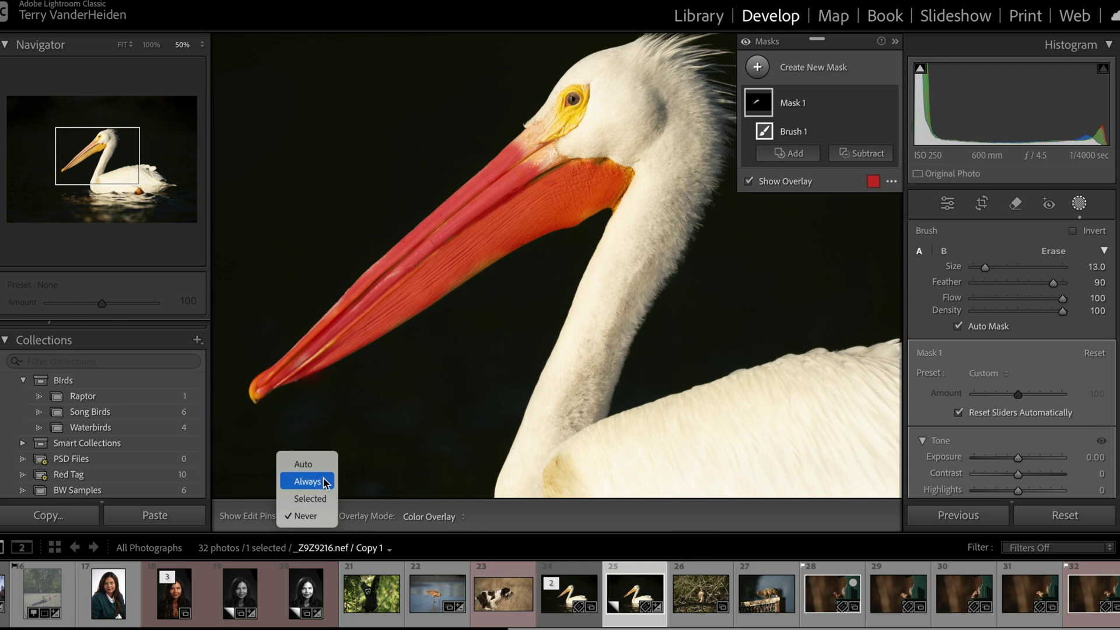
{"action": "left_click", "coordinate": [323, 481]}
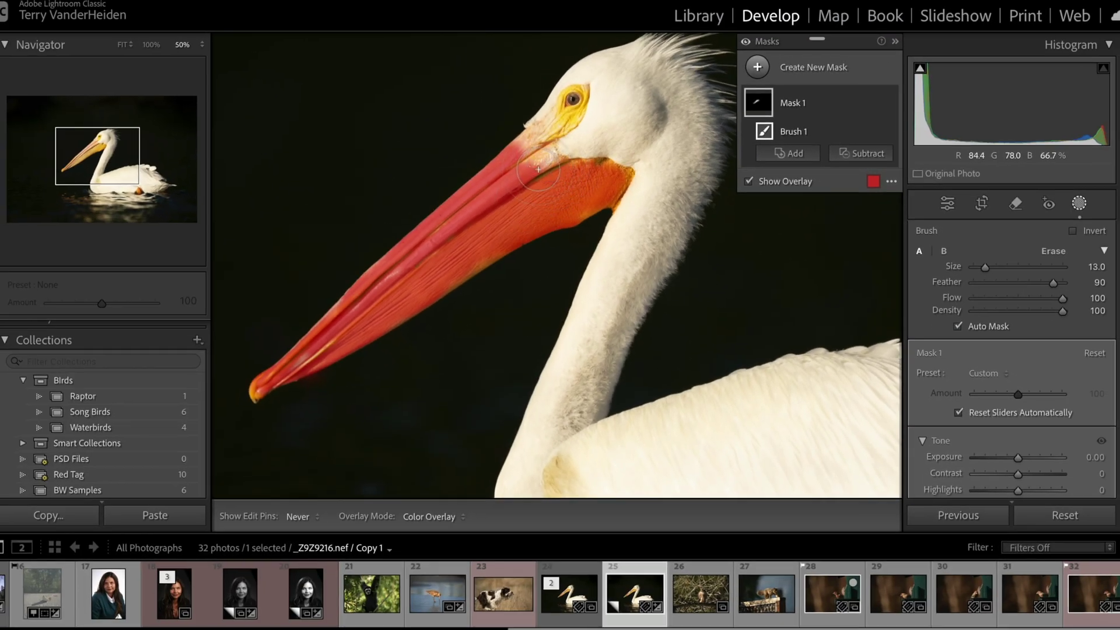
Reduce the brush size to 9 and set the bill mask's Exposure to -0.57
{"action": "scroll", "coordinate": [539, 174], "scroll_direction": "down", "scroll_amount": 3}
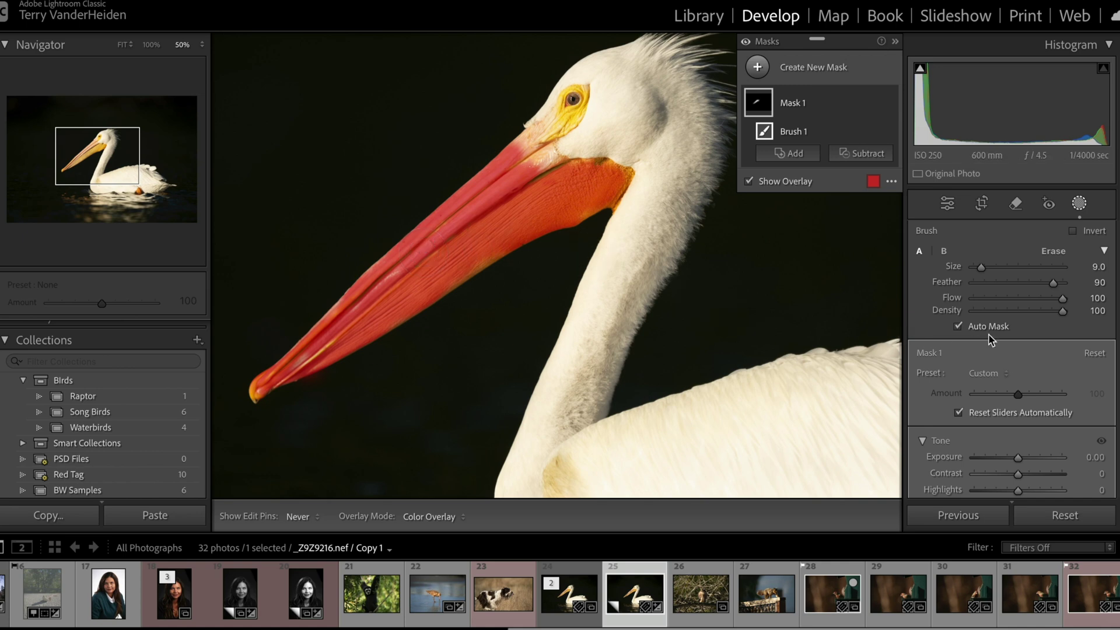
{"action": "scroll", "coordinate": [1020, 343], "scroll_direction": "down", "scroll_amount": 2}
{"action": "scroll", "coordinate": [1019, 343], "scroll_direction": "down", "scroll_amount": 1}
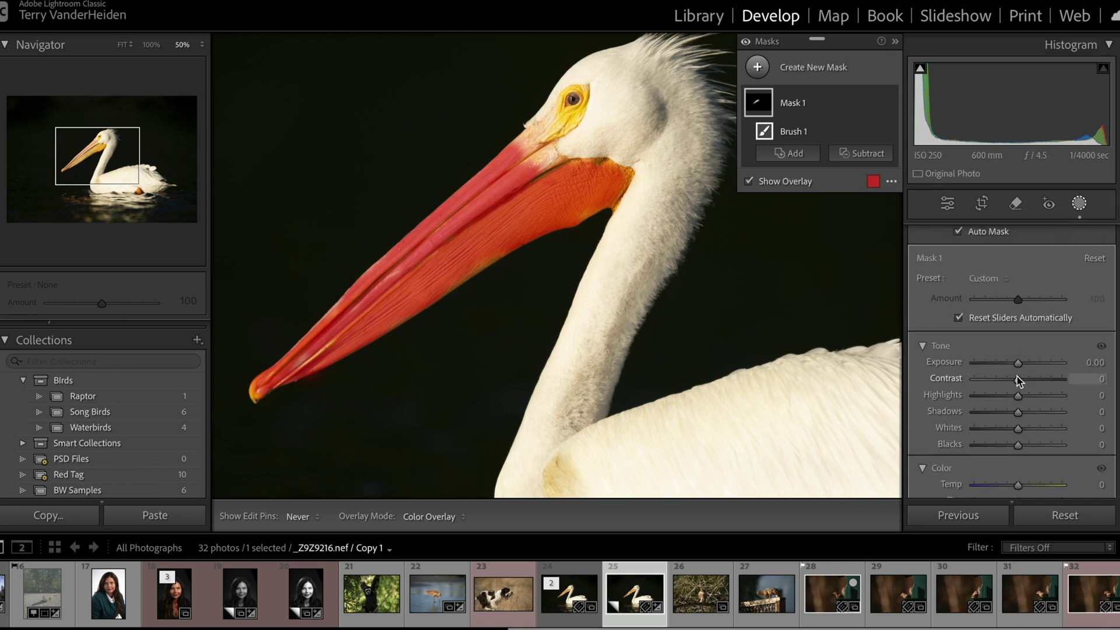
{"action": "left_click_drag", "start_coordinate": [1019, 369], "coordinate": [1012, 367]}
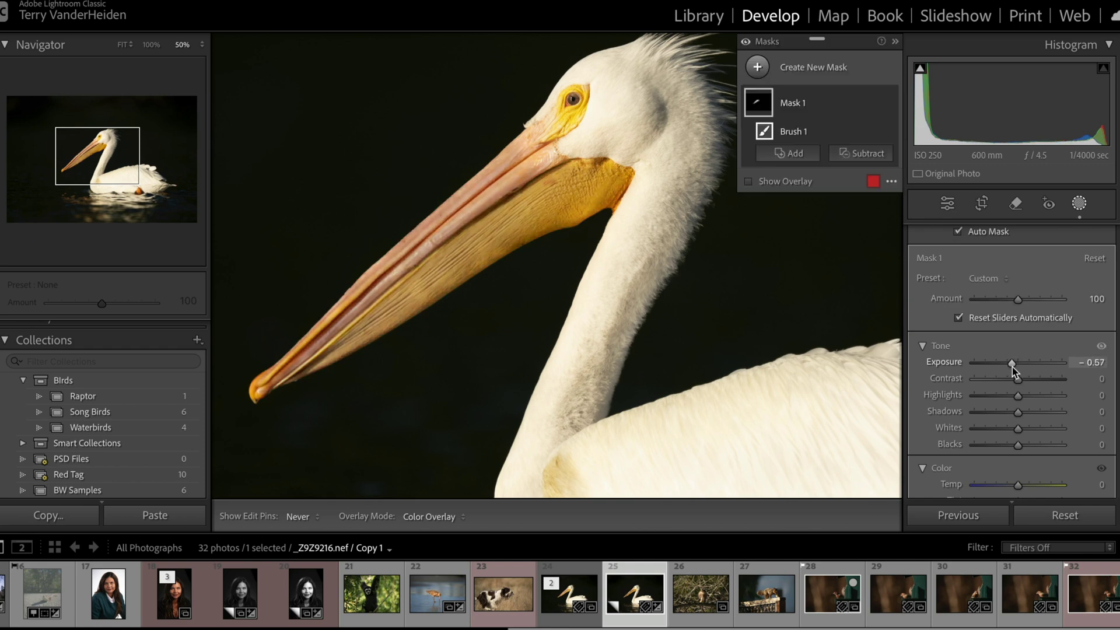
Set the bill mask's Saturation to 38 and its Temp to 8
{"action": "scroll", "coordinate": [1013, 366], "scroll_direction": "down", "scroll_amount": 3}
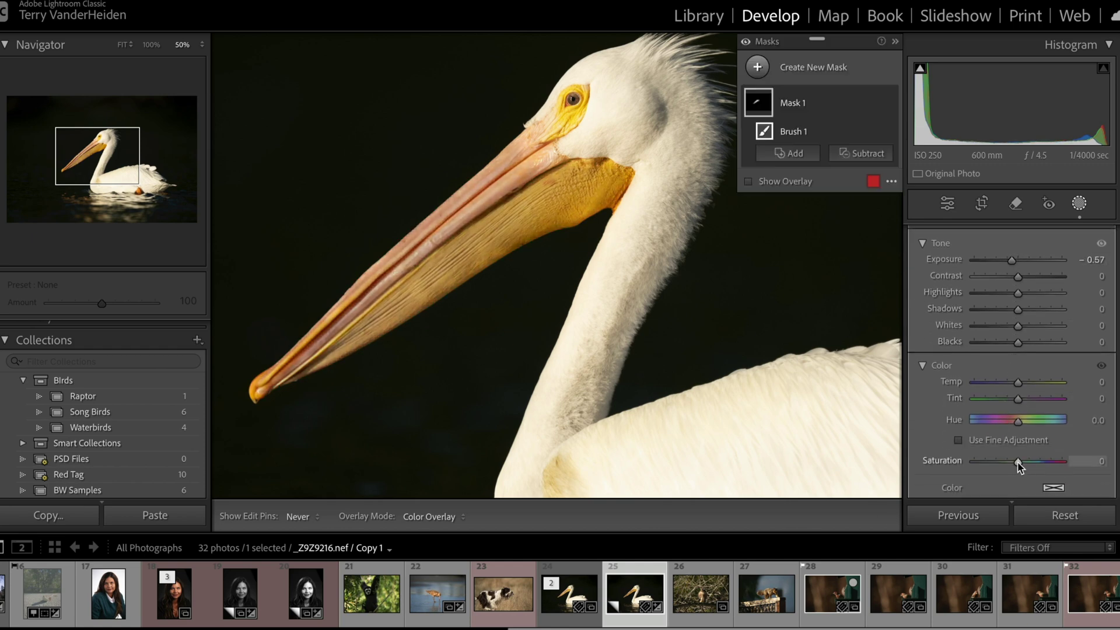
{"action": "left_click_drag", "start_coordinate": [1017, 461], "coordinate": [1017, 461]}
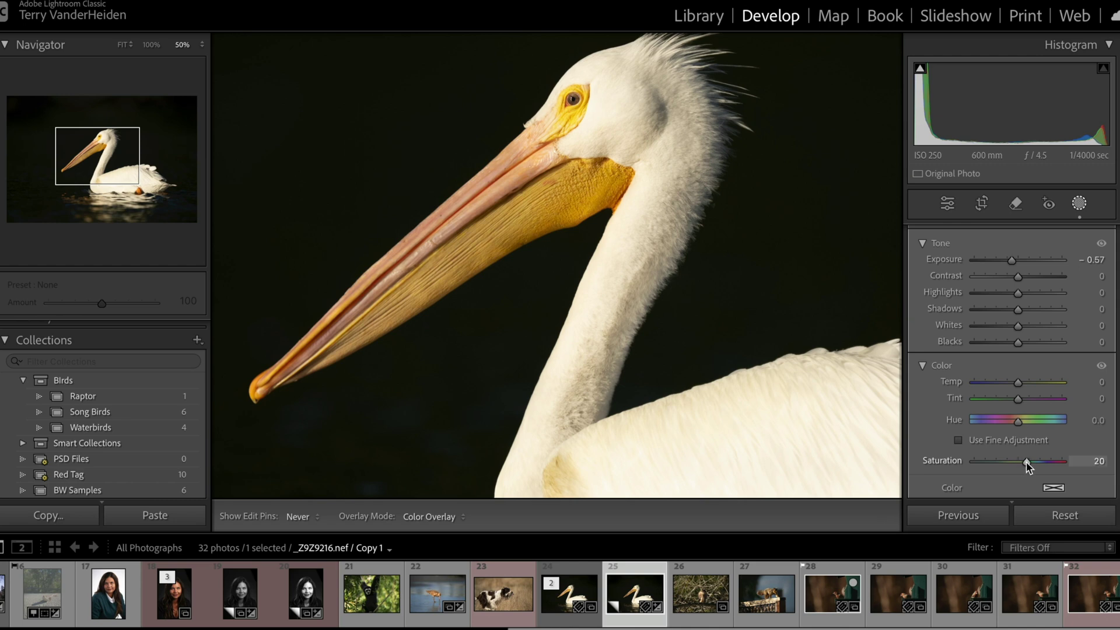
{"action": "left_click_drag", "start_coordinate": [1035, 462], "coordinate": [1034, 462]}
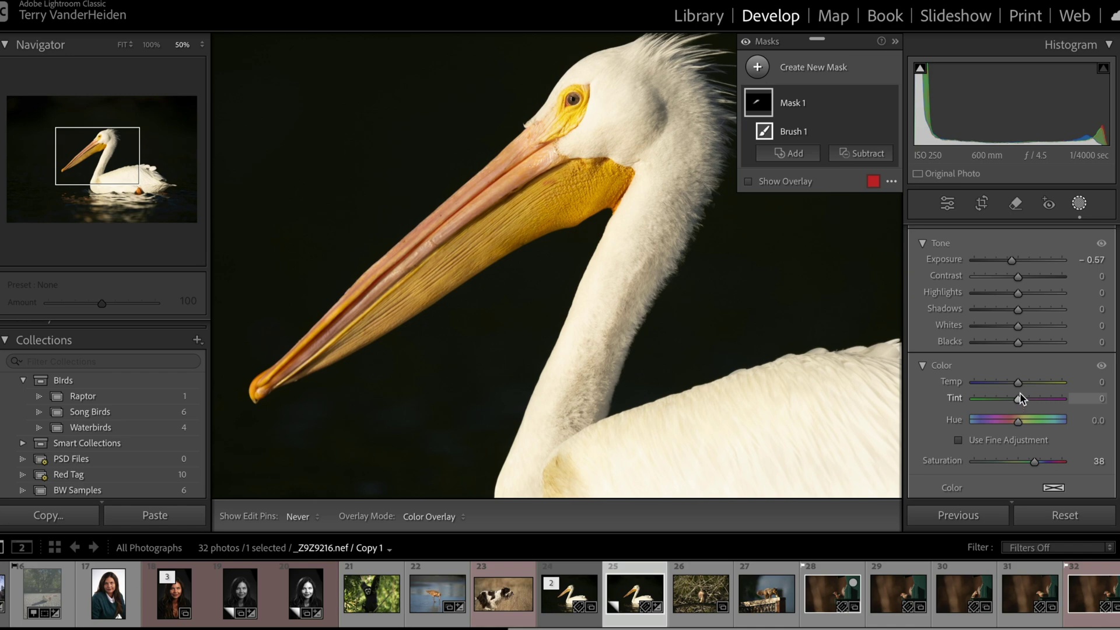
{"action": "left_click_drag", "start_coordinate": [1019, 389], "coordinate": [1022, 386]}
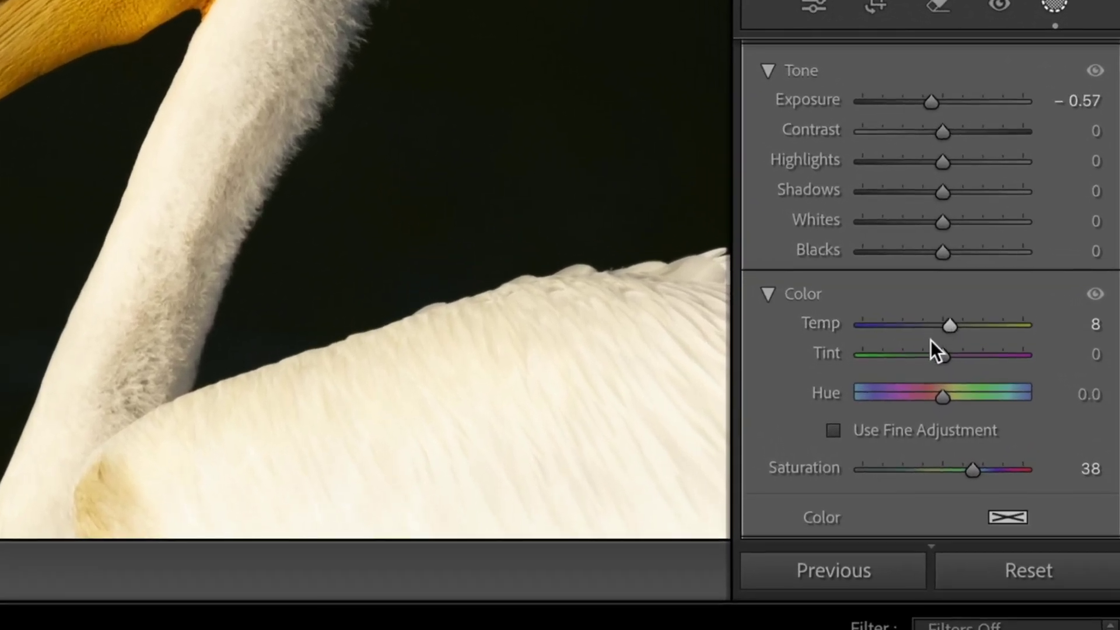
Apply a reddish colour tint to the bill mask with hue 10 and saturation 69%
{"action": "scroll", "coordinate": [929, 340], "scroll_direction": "down", "scroll_amount": 3}
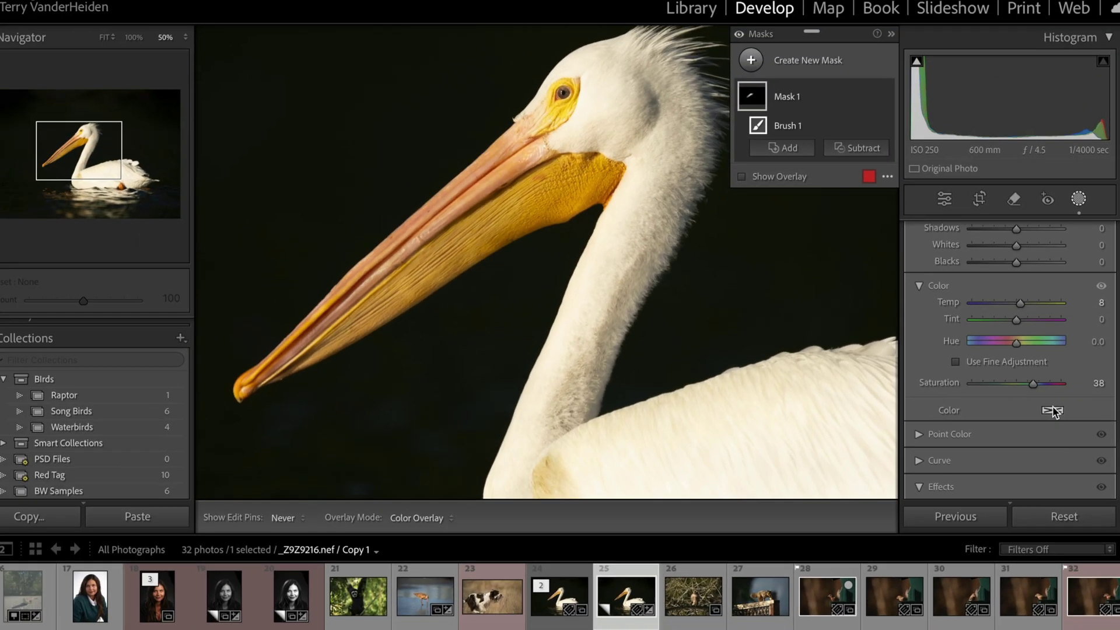
{"action": "left_click", "coordinate": [1010, 381]}
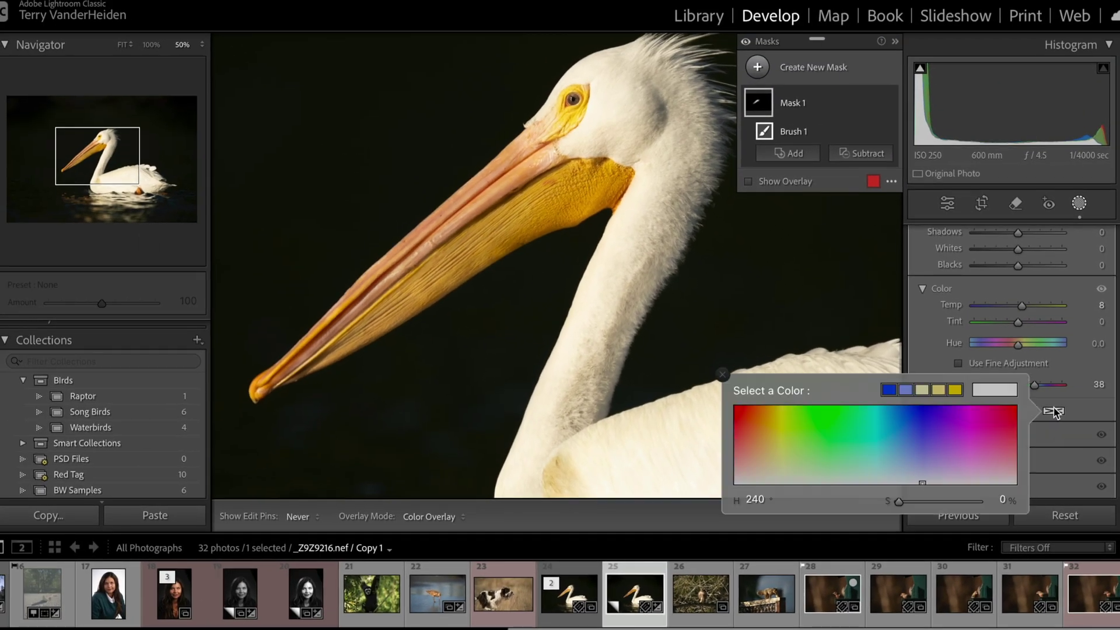
{"action": "left_click", "coordinate": [742, 419]}
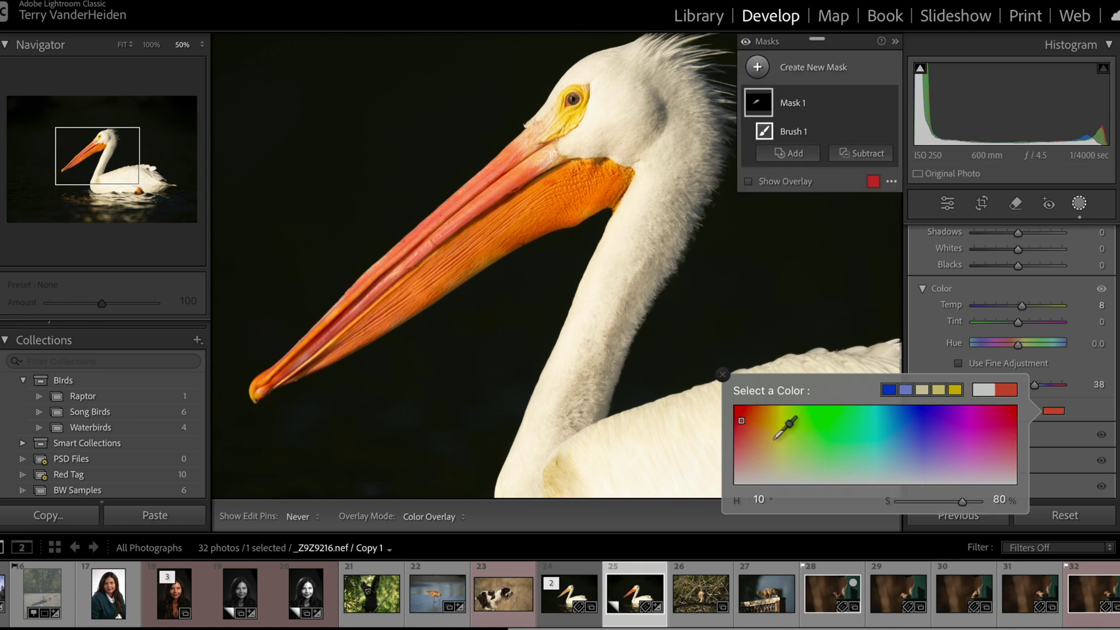
{"action": "mouse_move", "coordinate": [964, 501]}
{"action": "left_mouse_down"}
{"action": "mouse_move", "coordinate": [927, 503]}
{"action": "mouse_move", "coordinate": [972, 509]}
{"action": "mouse_move", "coordinate": [954, 507]}
{"action": "left_mouse_up"}
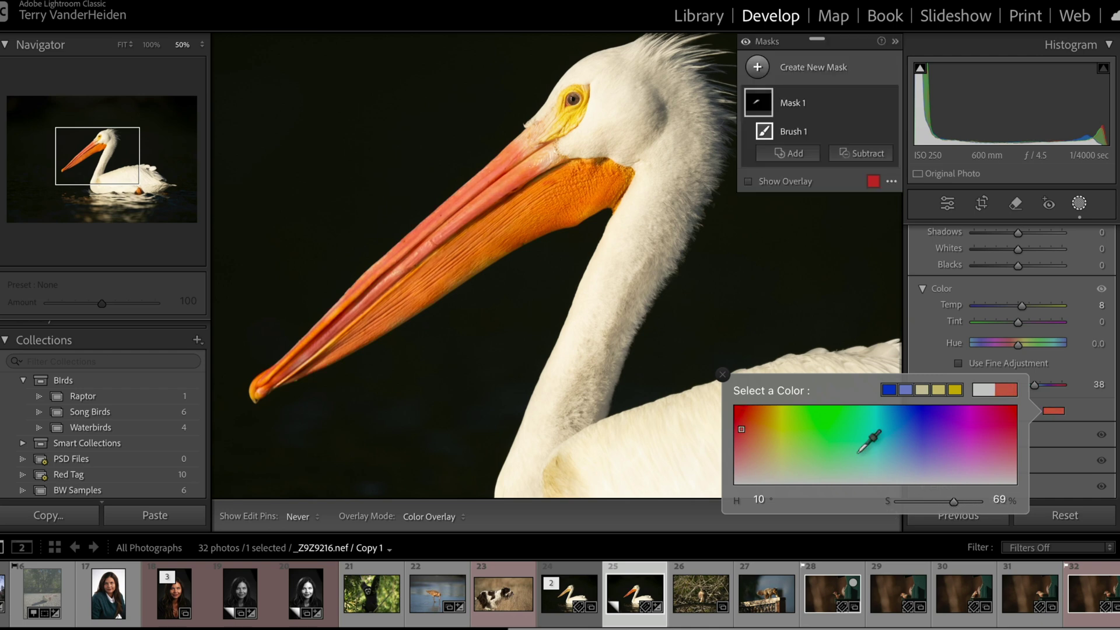
{"action": "left_click", "coordinate": [722, 373]}
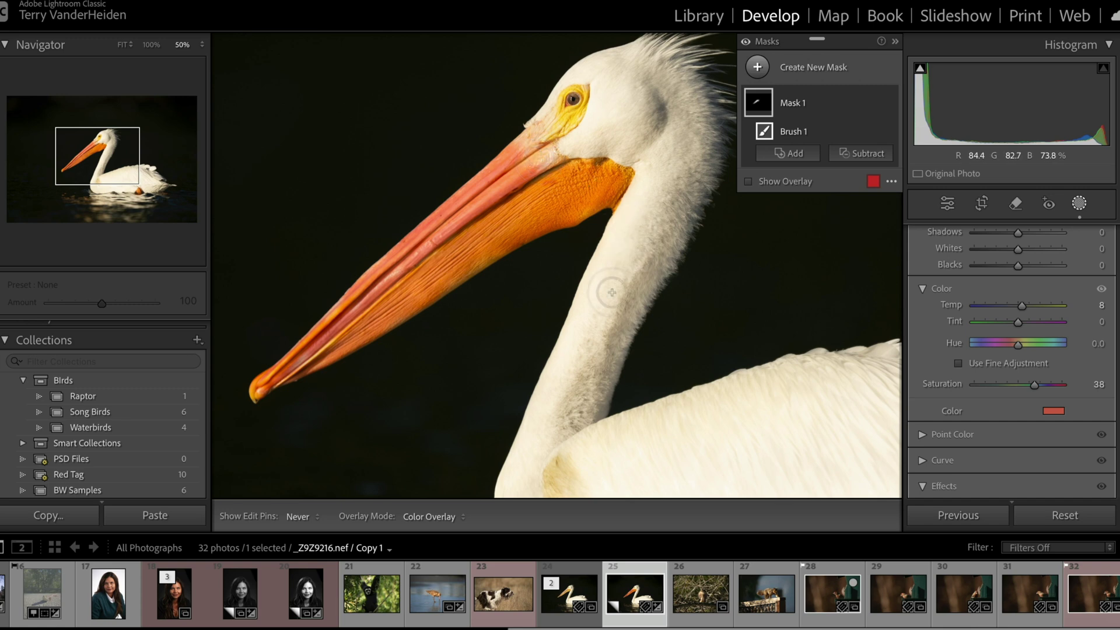
Compare the original pelican photo with the recoloured copy, and create a virtual copy of the original
{"action": "left_click", "coordinate": [576, 608]}
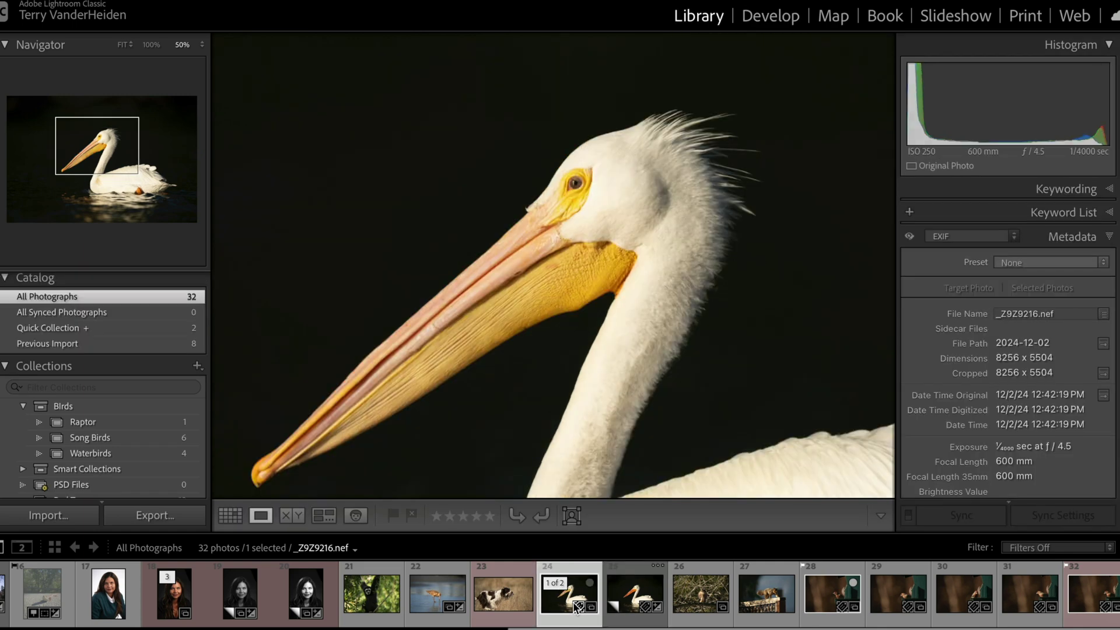
{"action": "left_click", "coordinate": [633, 601]}
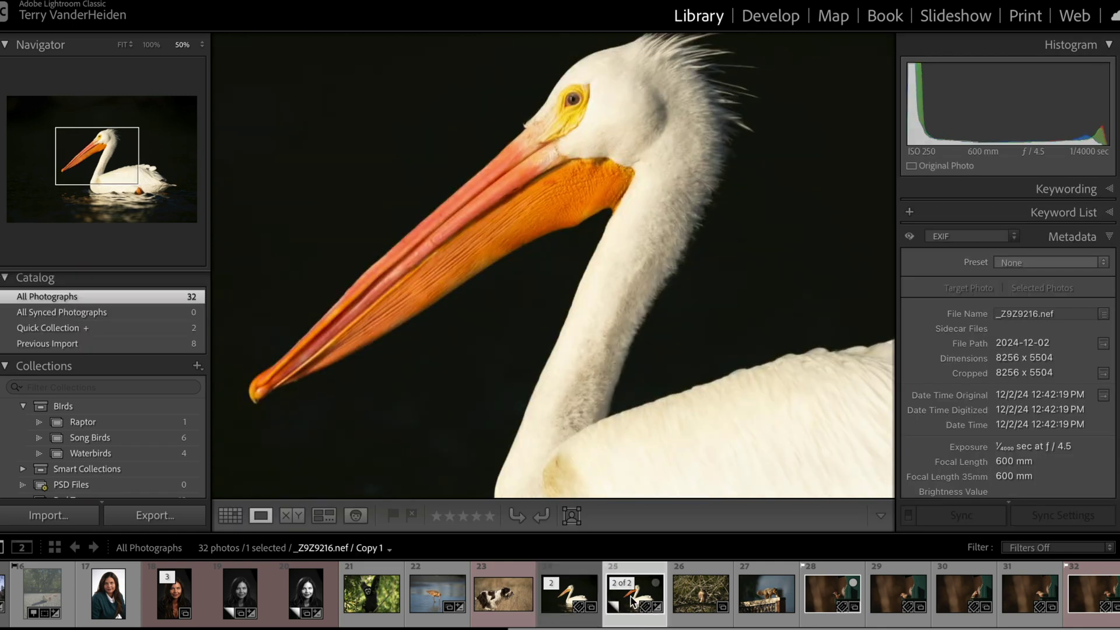
{"action": "left_click", "coordinate": [576, 596]}
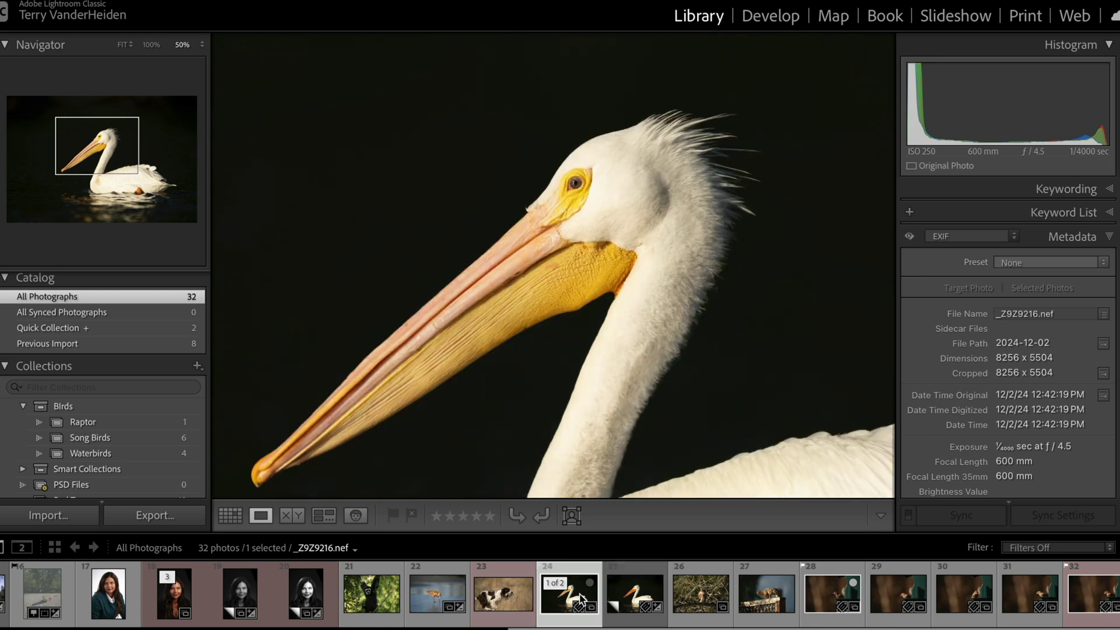
{"action": "right_click", "coordinate": [579, 594]}
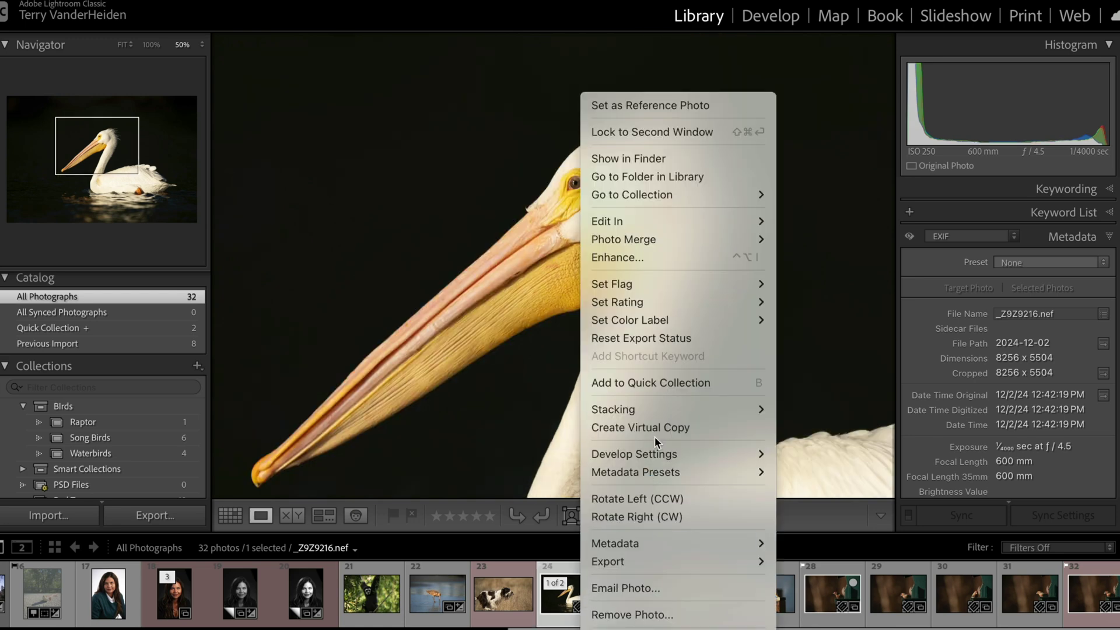
{"action": "mouse_move", "coordinate": [698, 328]}
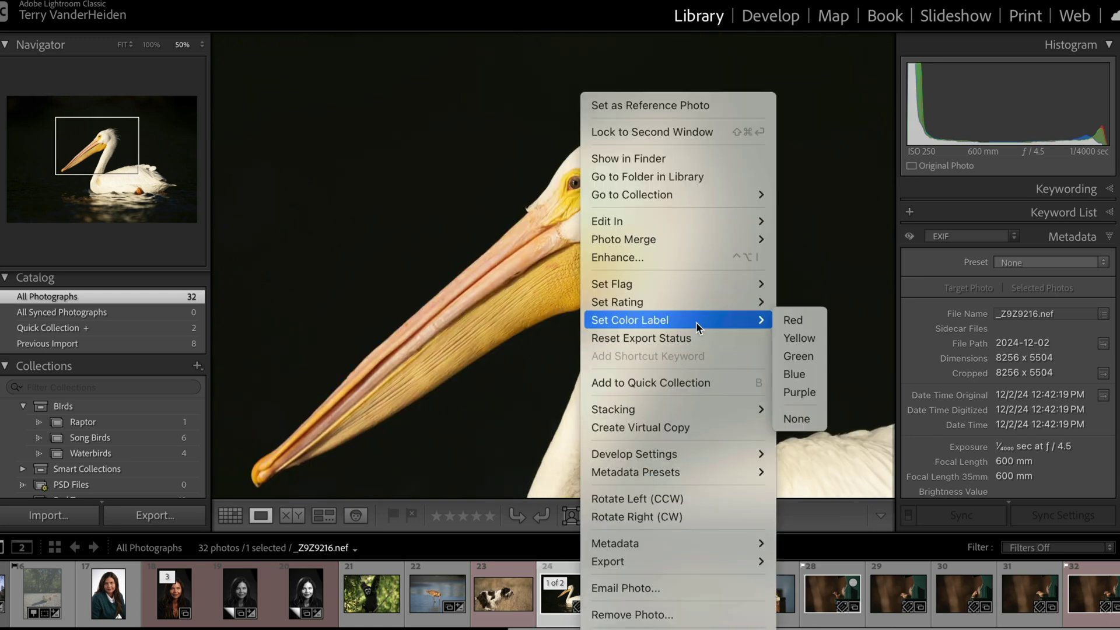
{"action": "left_click", "coordinate": [693, 426]}
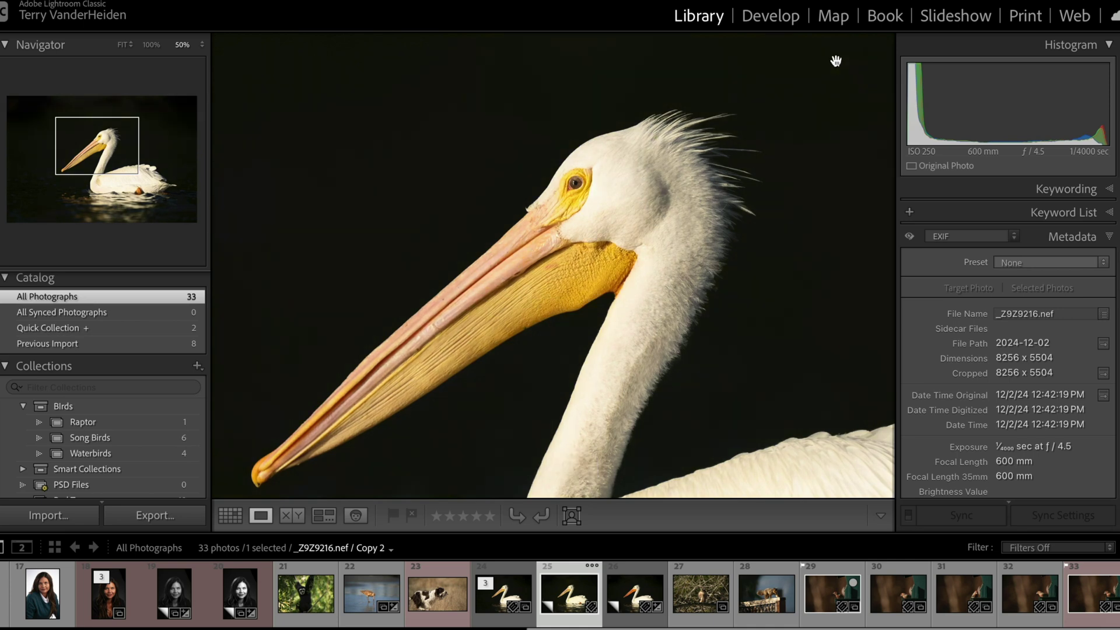
Open the new virtual copy of the pelican photo in the Develop module and bring up its masking options
{"action": "left_click", "coordinate": [772, 19]}
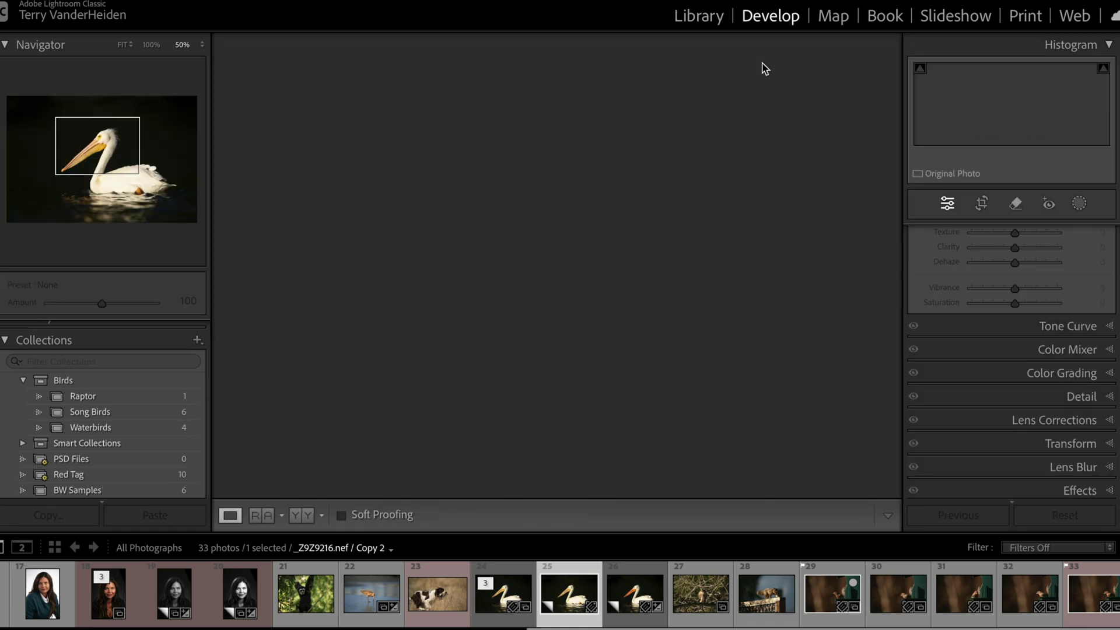
{"action": "left_click_drag", "start_coordinate": [558, 261], "coordinate": [637, 196]}
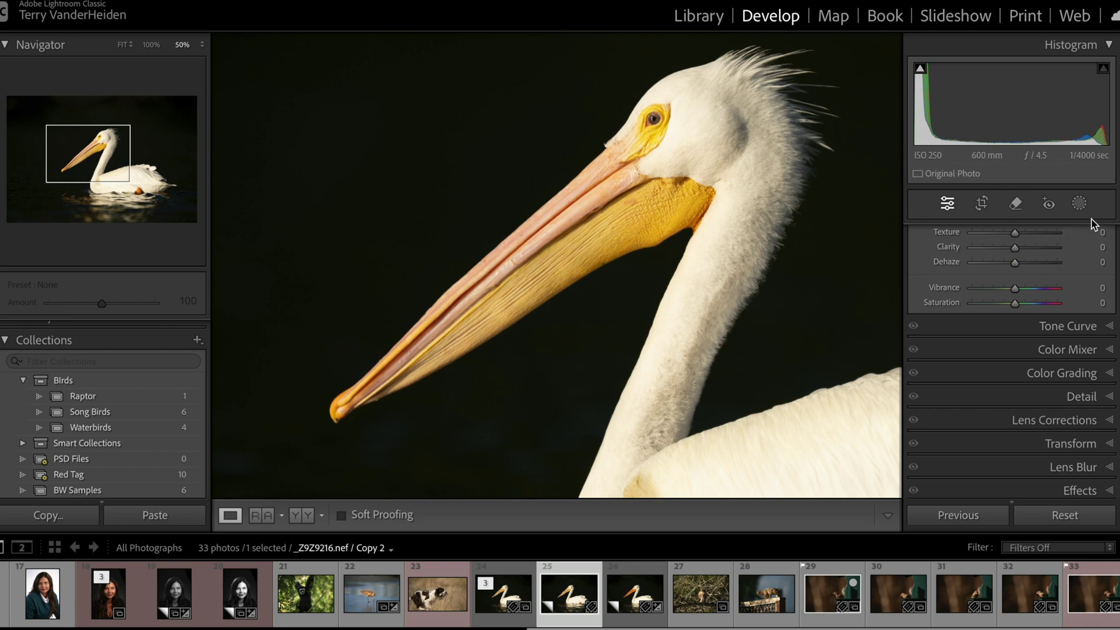
{"action": "left_click", "coordinate": [1080, 204]}
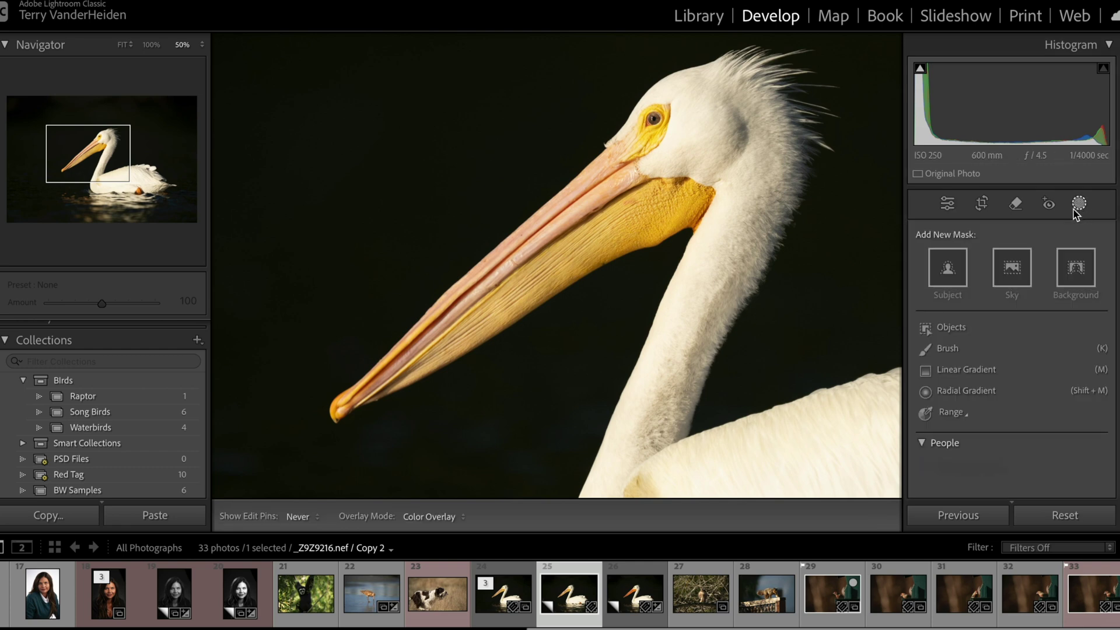
Start a new brush mask that uses the saved TV-Color Pop preset
{"action": "left_click", "coordinate": [932, 350]}
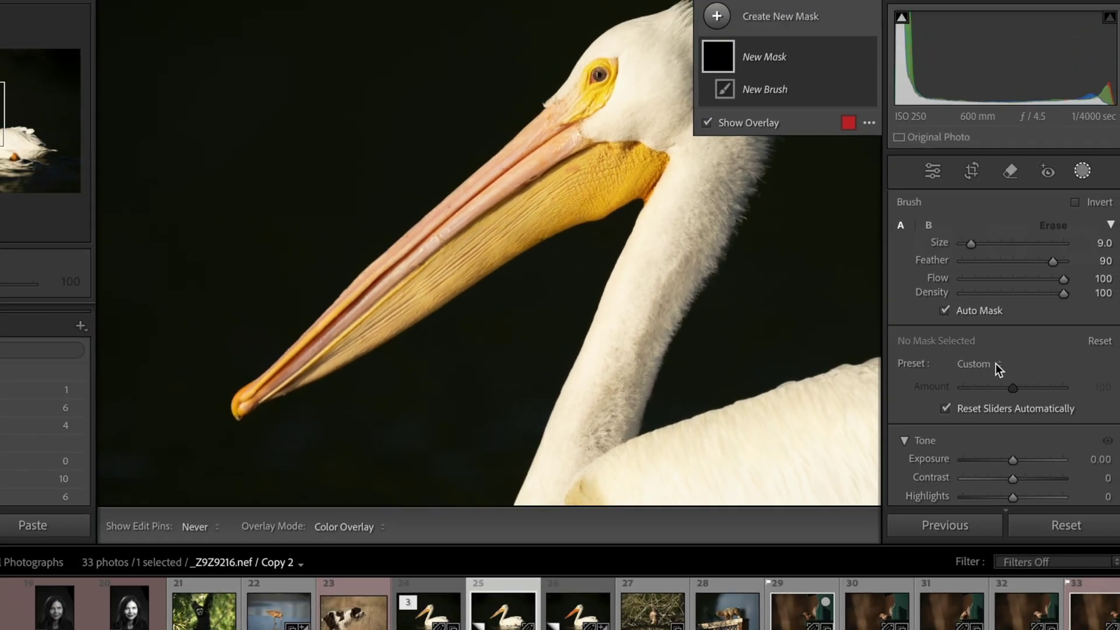
{"action": "left_click", "coordinate": [946, 302]}
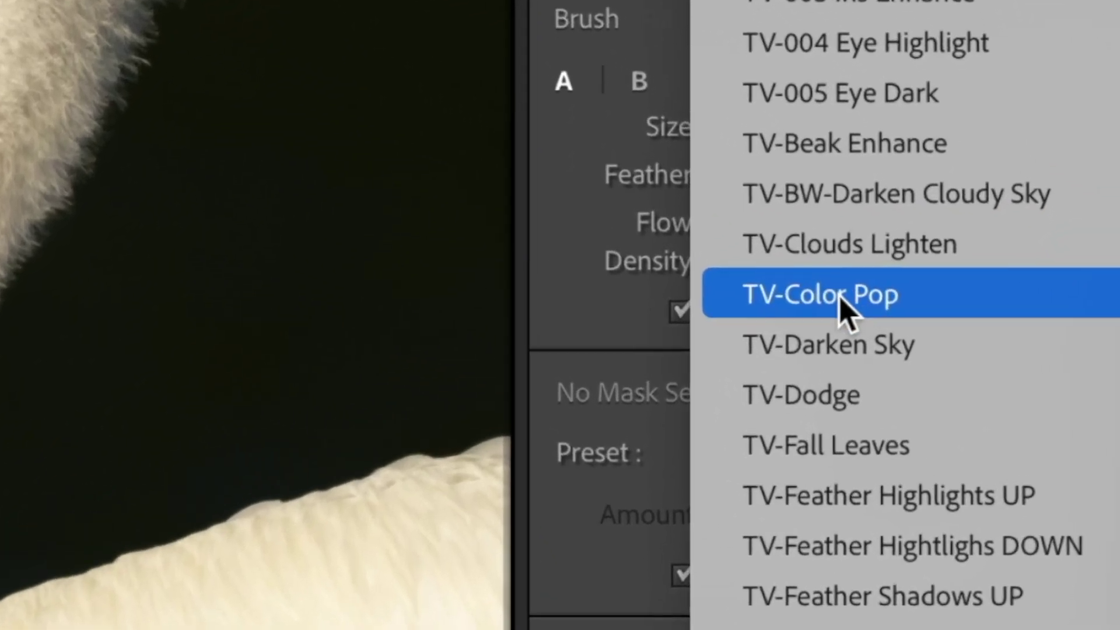
{"action": "left_click", "coordinate": [843, 297]}
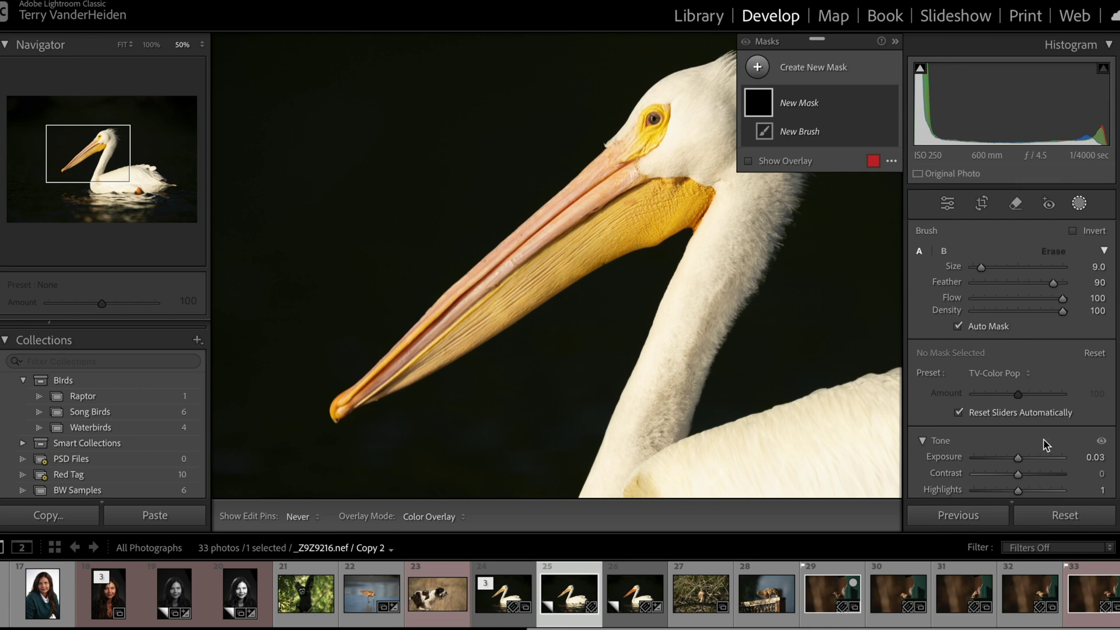
{"action": "scroll", "coordinate": [1042, 439], "scroll_direction": "down", "scroll_amount": 8}
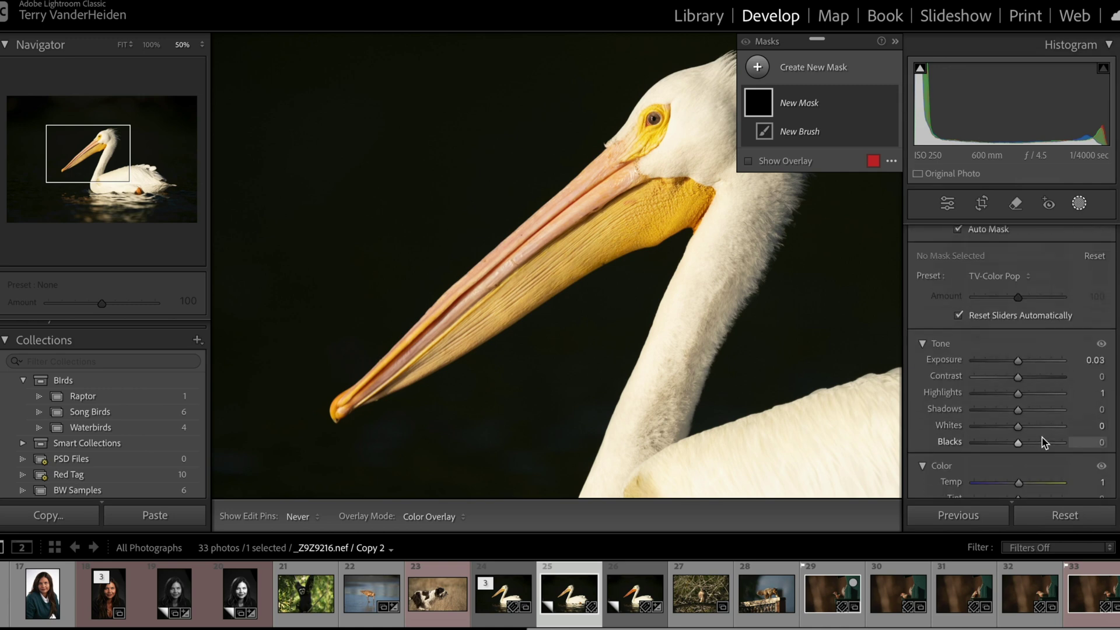
{"action": "scroll", "coordinate": [976, 328], "scroll_direction": "up", "scroll_amount": 8}
Paint the TV-Color Pop mask over the pelican's bill and compare the copy with the original photo
{"action": "left_click", "coordinate": [674, 206]}
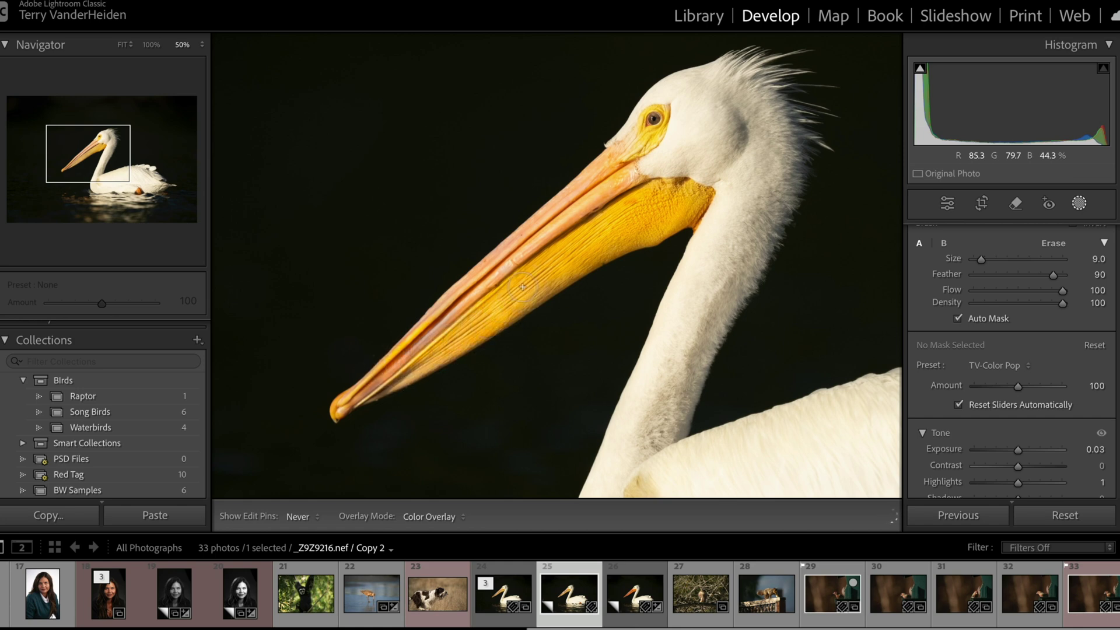
{"action": "left_click", "coordinate": [519, 266]}
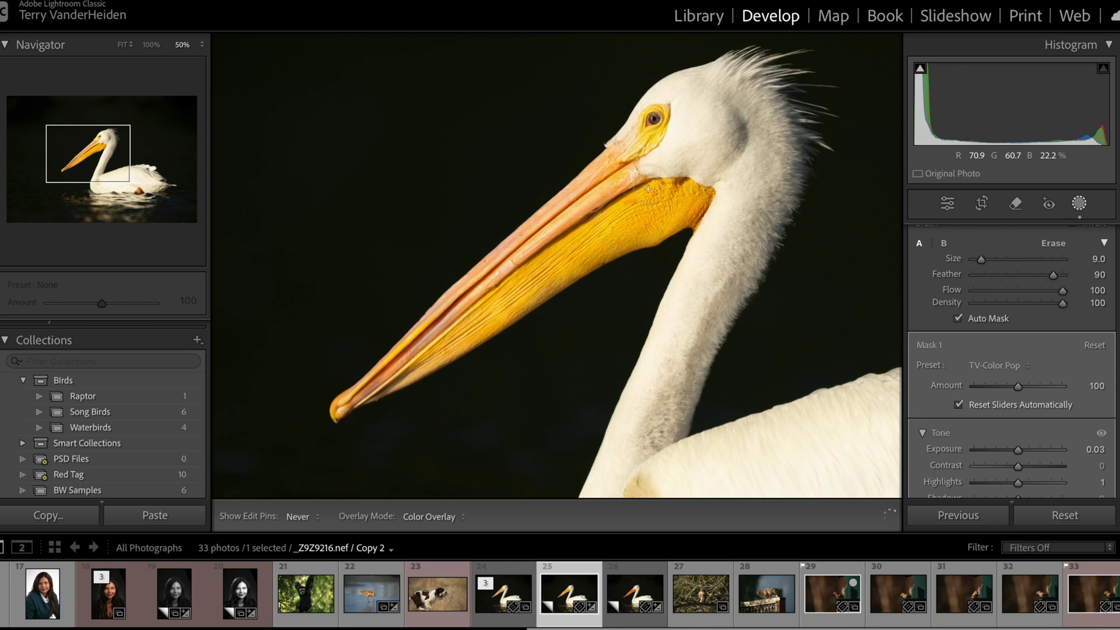
{"action": "left_click_drag", "start_coordinate": [622, 168], "coordinate": [639, 134]}
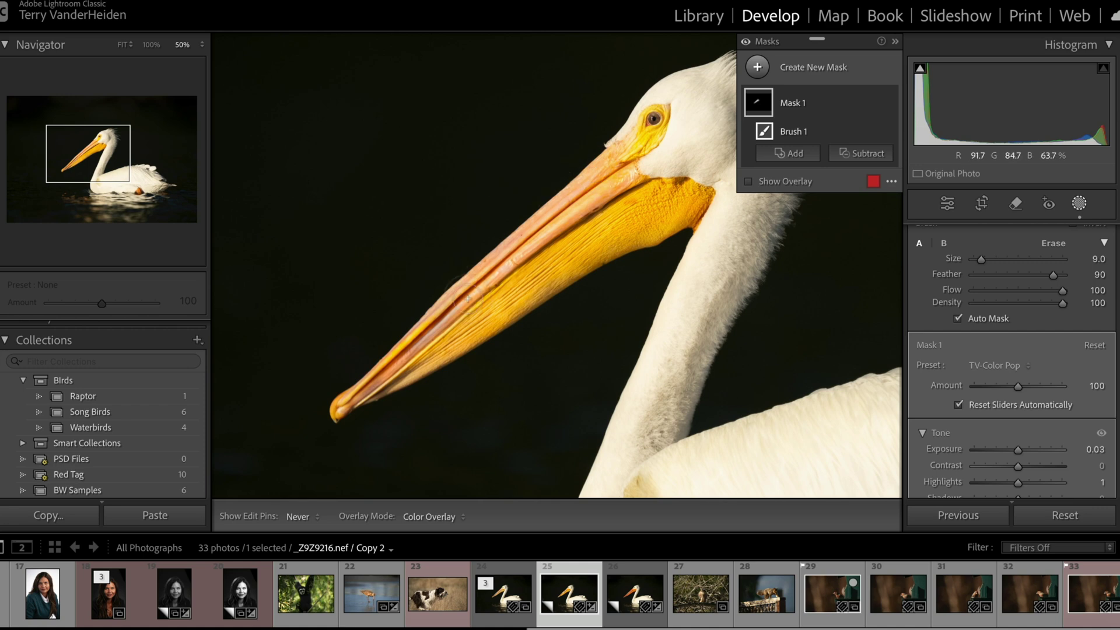
{"action": "left_click_drag", "start_coordinate": [424, 340], "coordinate": [402, 369]}
{"action": "mouse_move", "coordinate": [497, 248]}
{"action": "left_mouse_down"}
{"action": "mouse_move", "coordinate": [477, 284]}
{"action": "mouse_move", "coordinate": [449, 284]}
{"action": "left_mouse_up"}
{"action": "left_click", "coordinate": [506, 593]}
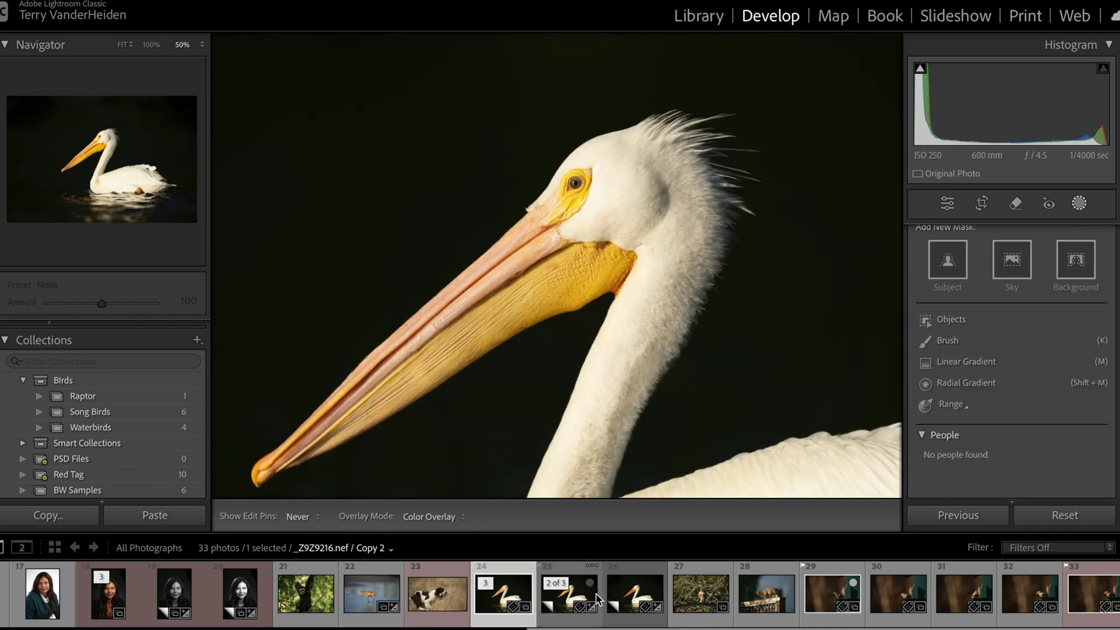
{"action": "left_click", "coordinate": [576, 600]}
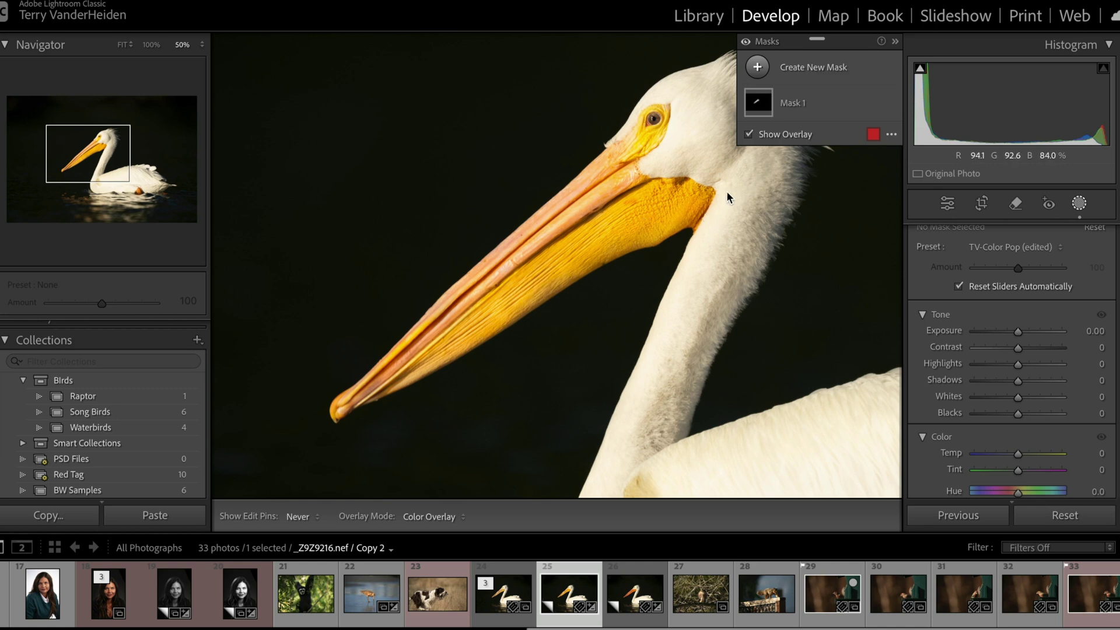
Paint a second brush mask along the pelican's neck using the TV-Feather Hightlighs DOWN preset
{"action": "key", "text": "k"}
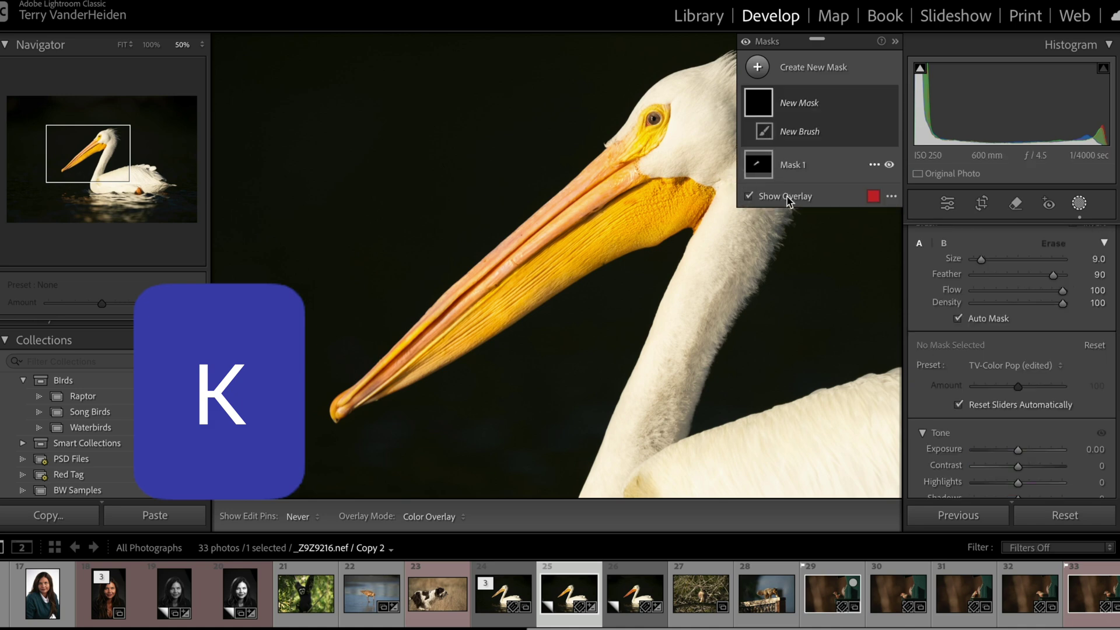
{"action": "left_click", "coordinate": [1008, 366]}
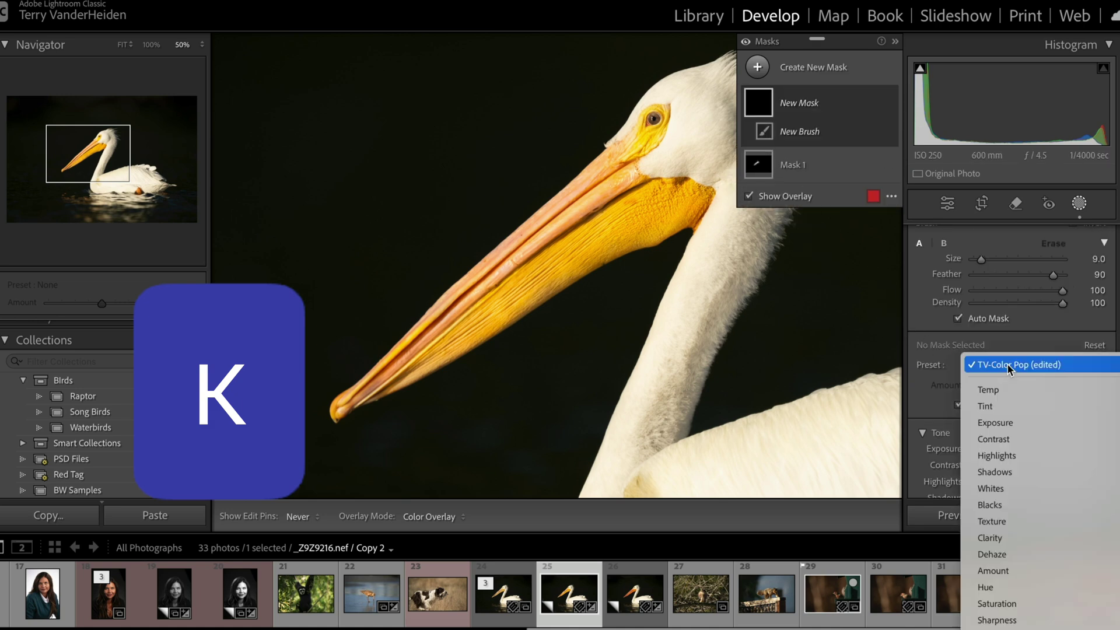
{"action": "scroll", "coordinate": [1026, 554], "scroll_direction": "down", "scroll_amount": 6}
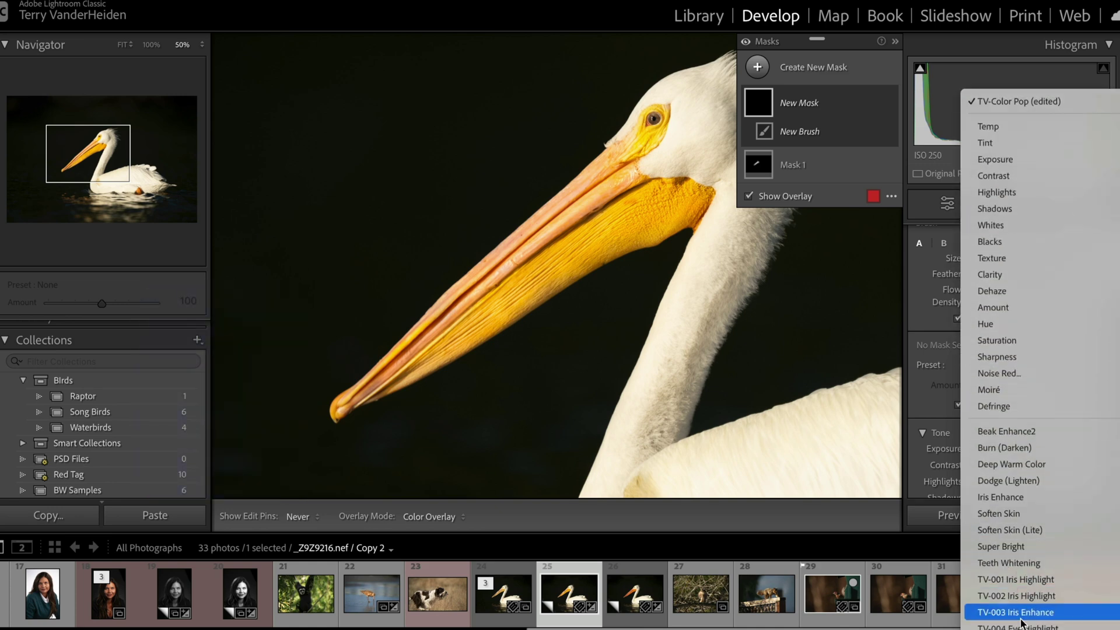
{"action": "scroll", "coordinate": [1027, 618], "scroll_direction": "down", "scroll_amount": 3}
{"action": "scroll", "coordinate": [998, 466], "scroll_direction": "down", "scroll_amount": 12}
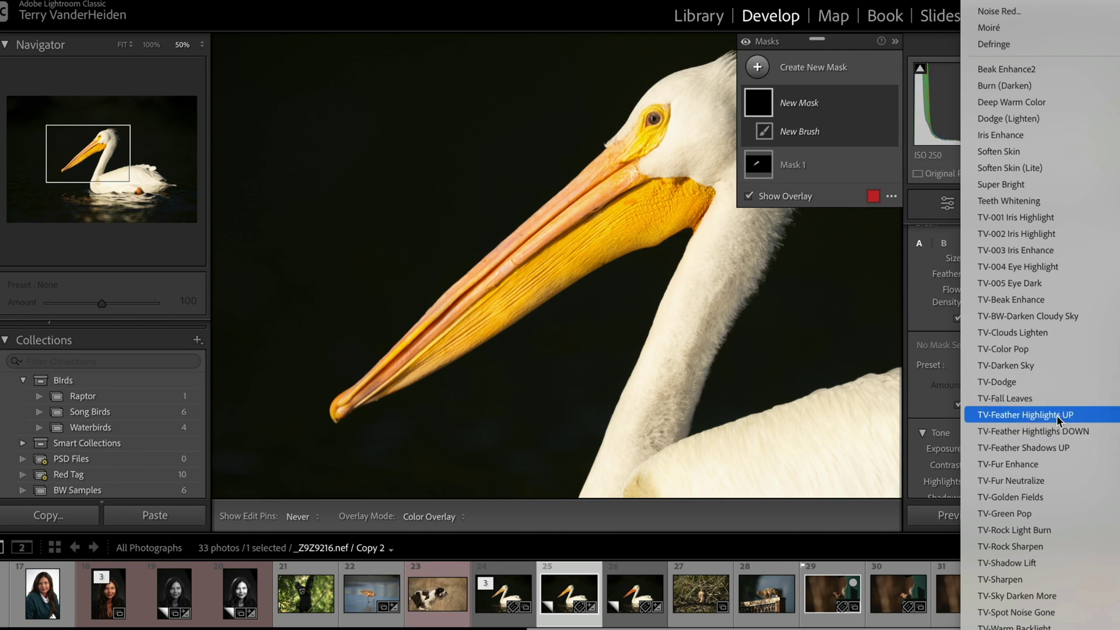
{"action": "left_click", "coordinate": [1023, 430]}
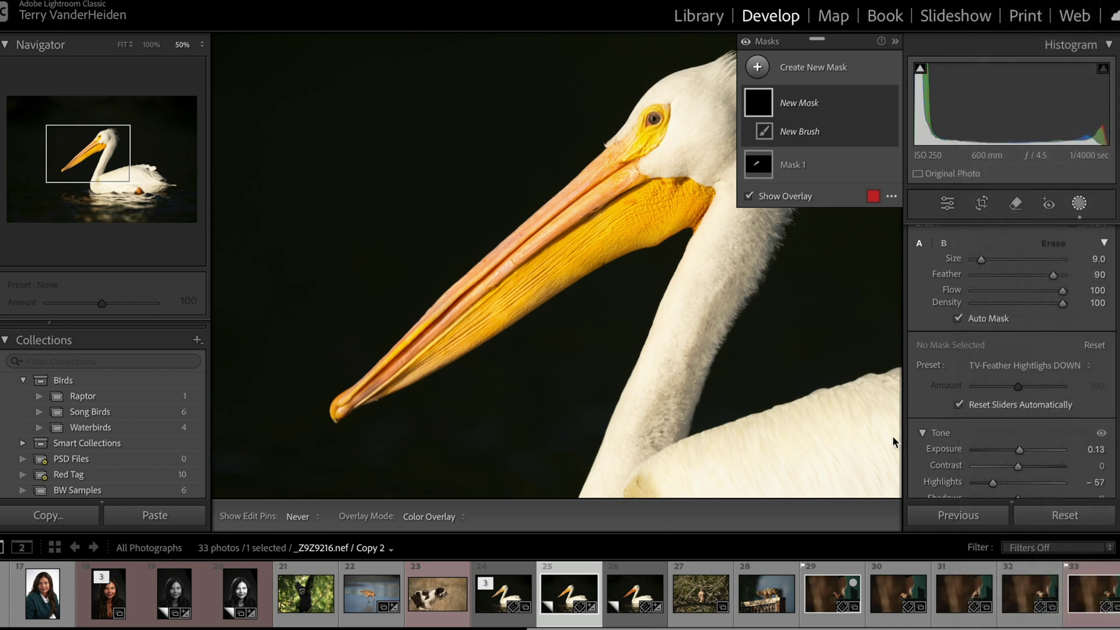
{"action": "mouse_move", "coordinate": [703, 250]}
{"action": "left_mouse_down"}
{"action": "mouse_move", "coordinate": [629, 395]}
{"action": "mouse_move", "coordinate": [621, 437]}
{"action": "mouse_move", "coordinate": [642, 420]}
{"action": "mouse_move", "coordinate": [748, 180]}
{"action": "mouse_move", "coordinate": [716, 225]}
{"action": "mouse_move", "coordinate": [599, 500]}
{"action": "mouse_move", "coordinate": [628, 472]}
{"action": "left_mouse_up"}
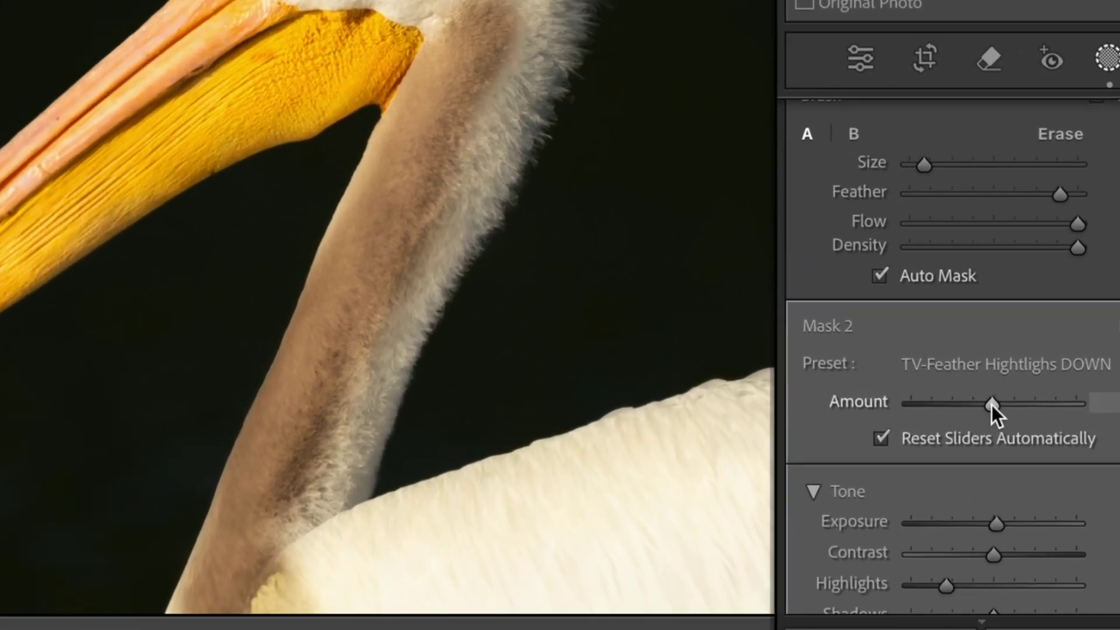
Set the neck mask's Amount to 15 and compare the neck with the mask switched off and on
{"action": "left_click_drag", "start_coordinate": [992, 405], "coordinate": [941, 427]}
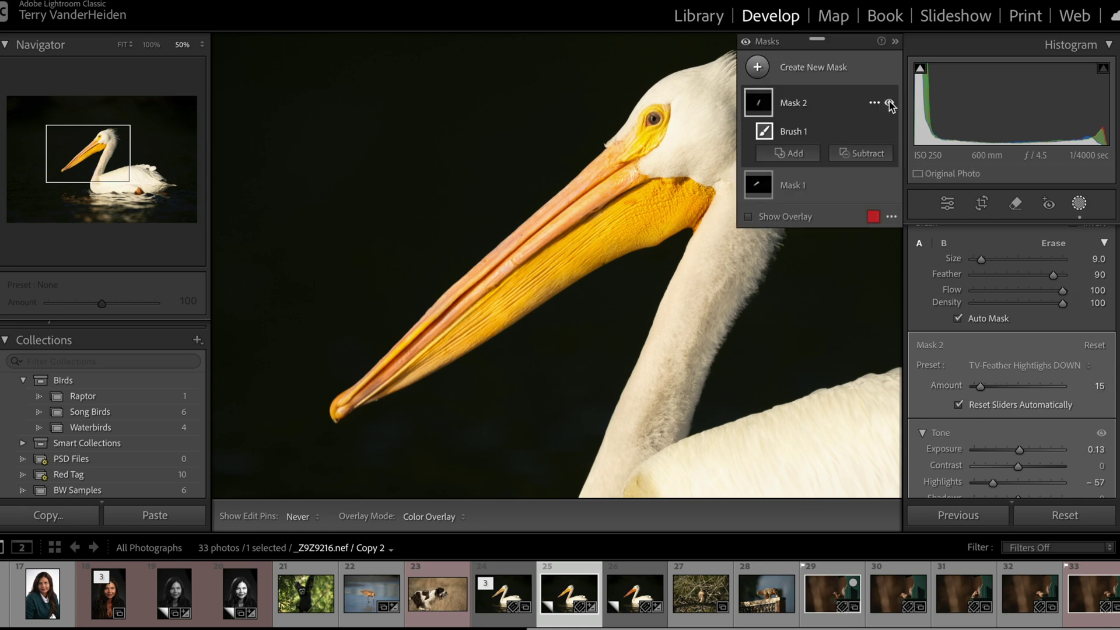
{"action": "left_click", "coordinate": [890, 103]}
{"action": "left_click", "coordinate": [890, 104]}
{"action": "left_click", "coordinate": [890, 103]}
{"action": "left_click", "coordinate": [889, 104]}
Reset all edits on the virtual copy and paint a fresh brush mask over the pelican's bill
{"action": "left_click", "coordinate": [1066, 516]}
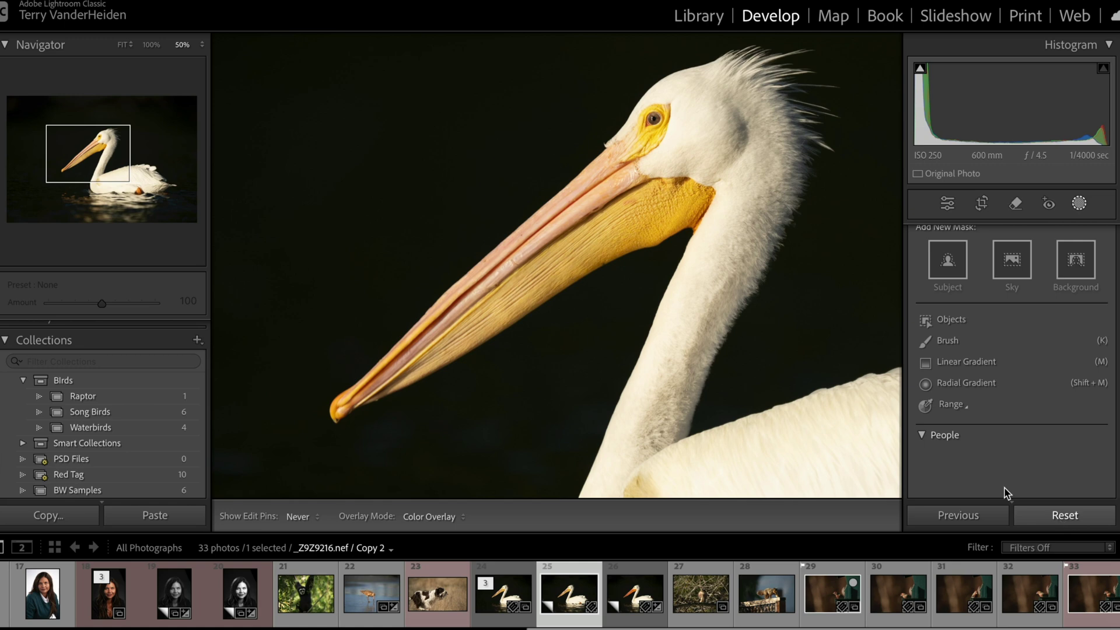
{"action": "left_click", "coordinate": [922, 347]}
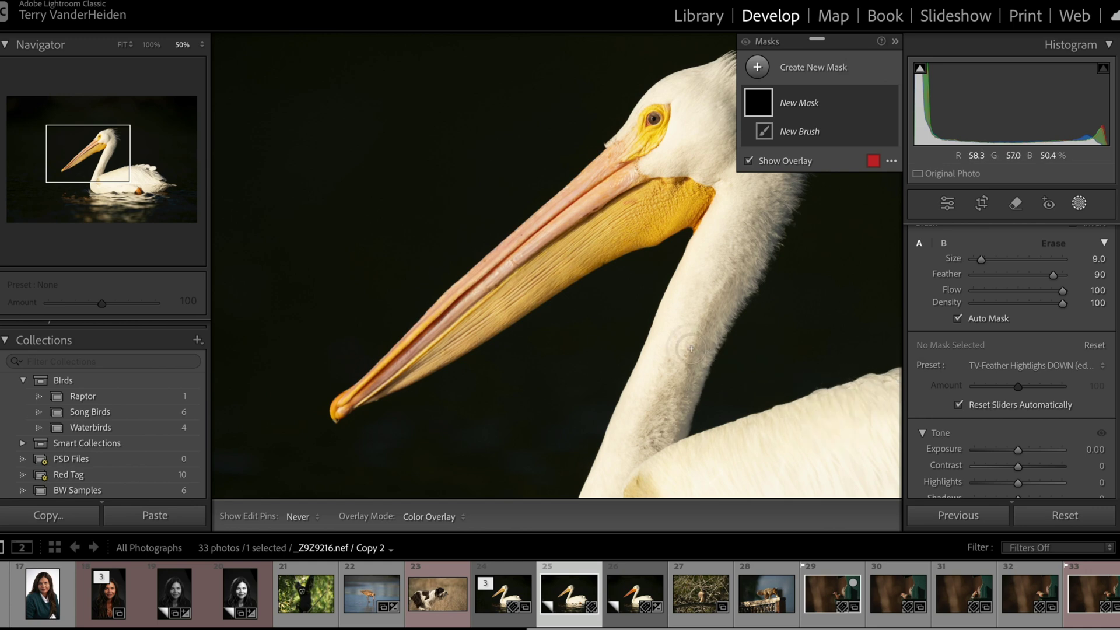
{"action": "left_click", "coordinate": [667, 208]}
{"action": "mouse_move", "coordinate": [667, 208]}
{"action": "left_mouse_down"}
{"action": "mouse_move", "coordinate": [616, 217]}
{"action": "mouse_move", "coordinate": [437, 332]}
{"action": "mouse_move", "coordinate": [540, 263]}
{"action": "mouse_move", "coordinate": [677, 201]}
{"action": "mouse_move", "coordinate": [616, 175]}
{"action": "mouse_move", "coordinate": [423, 341]}
{"action": "mouse_move", "coordinate": [409, 370]}
{"action": "mouse_move", "coordinate": [469, 321]}
{"action": "mouse_move", "coordinate": [513, 259]}
{"action": "mouse_move", "coordinate": [601, 196]}
{"action": "mouse_move", "coordinate": [618, 199]}
{"action": "left_mouse_up"}
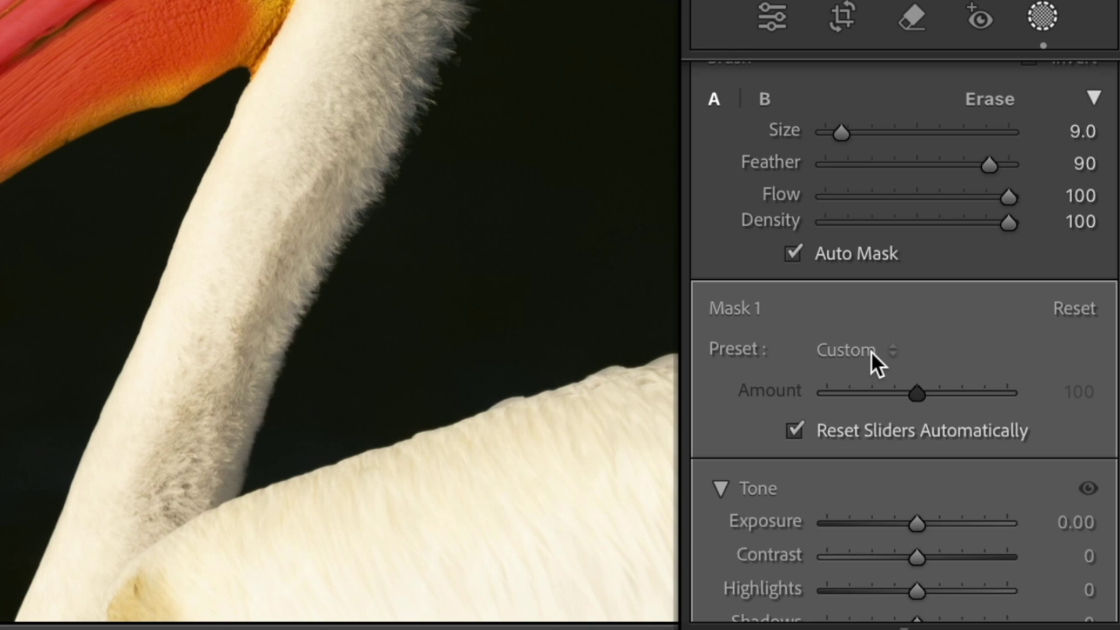
Set the bill mask's Exposure to -0.77
{"action": "left_click", "coordinate": [870, 351]}
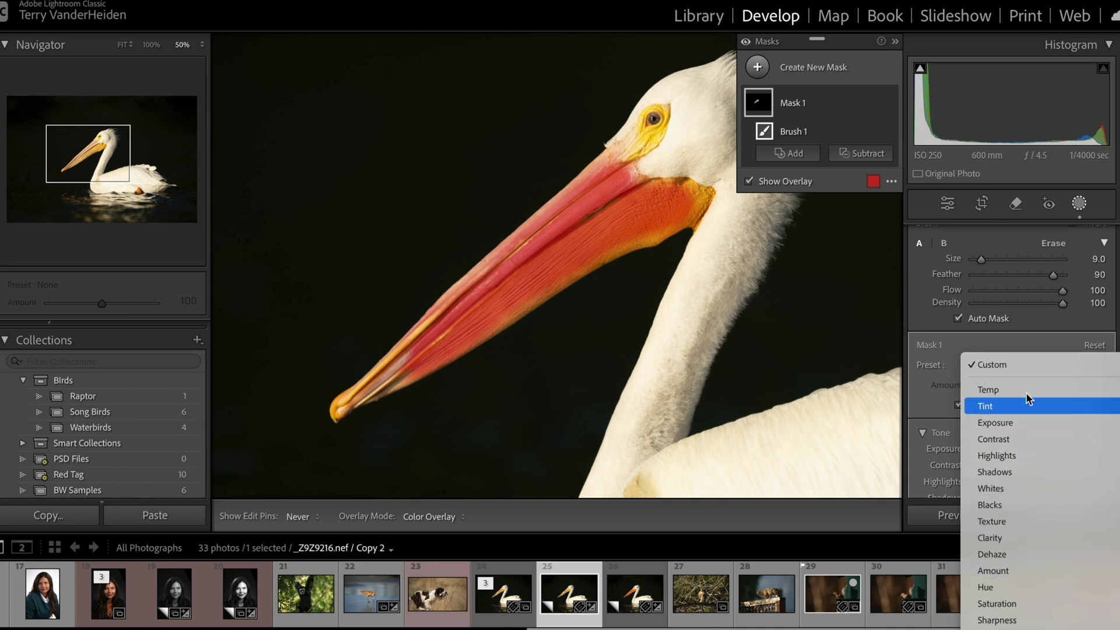
{"action": "left_click", "coordinate": [926, 322]}
{"action": "scroll", "coordinate": [1029, 376], "scroll_direction": "down", "scroll_amount": 5}
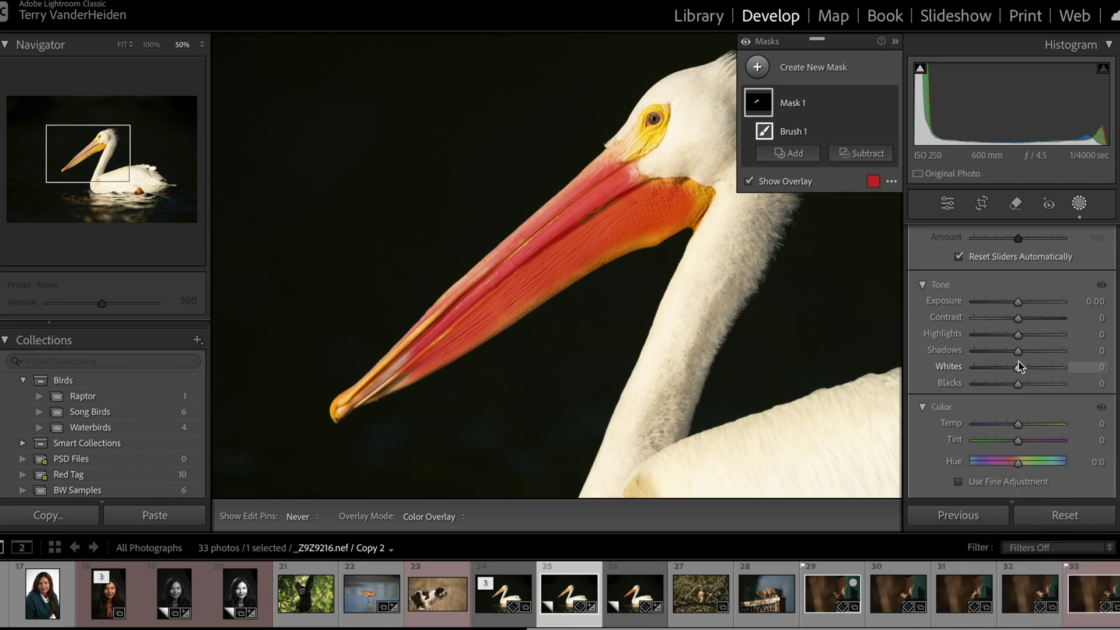
{"action": "left_click_drag", "start_coordinate": [1019, 309], "coordinate": [1009, 307]}
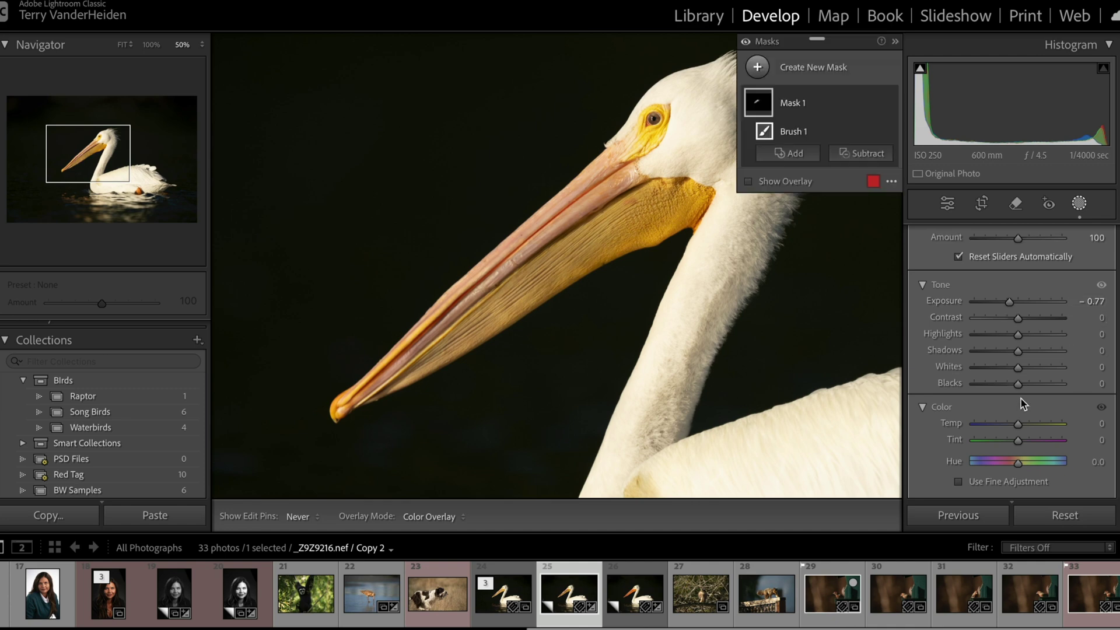
Set the bill mask's Temp to 10, Tint to 8 and Saturation to 40
{"action": "left_click_drag", "start_coordinate": [1020, 430], "coordinate": [1026, 449]}
{"action": "scroll", "coordinate": [1025, 447], "scroll_direction": "down", "scroll_amount": 1}
{"action": "scroll", "coordinate": [1023, 444], "scroll_direction": "up", "scroll_amount": 3}
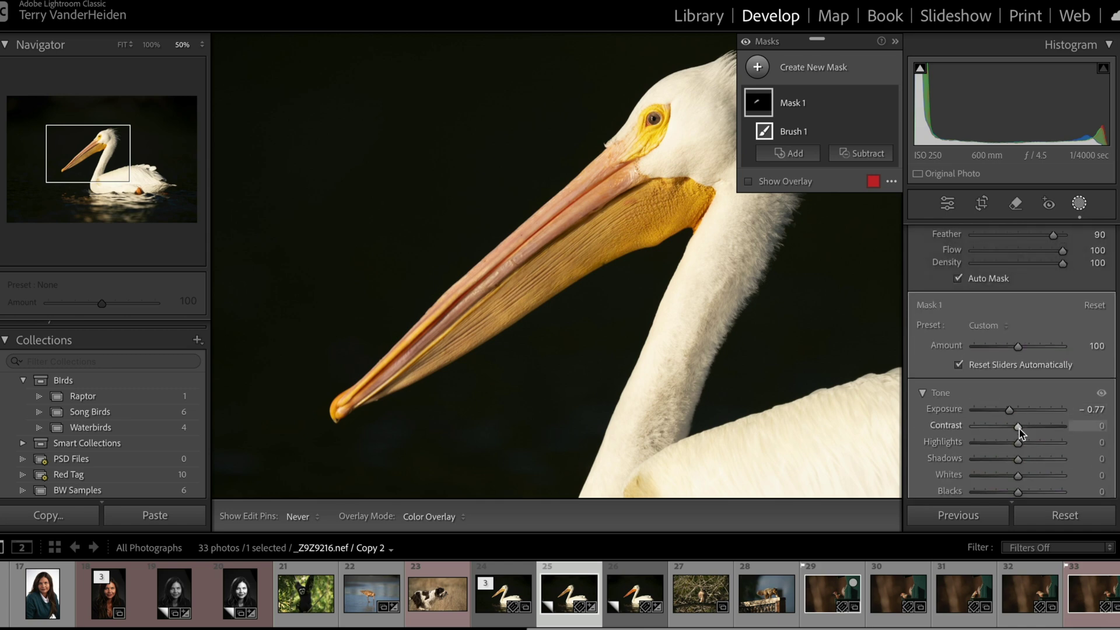
{"action": "scroll", "coordinate": [1019, 428], "scroll_direction": "down", "scroll_amount": 3}
{"action": "scroll", "coordinate": [1018, 449], "scroll_direction": "up", "scroll_amount": 1}
{"action": "left_click_drag", "start_coordinate": [1016, 463], "coordinate": [1034, 467]}
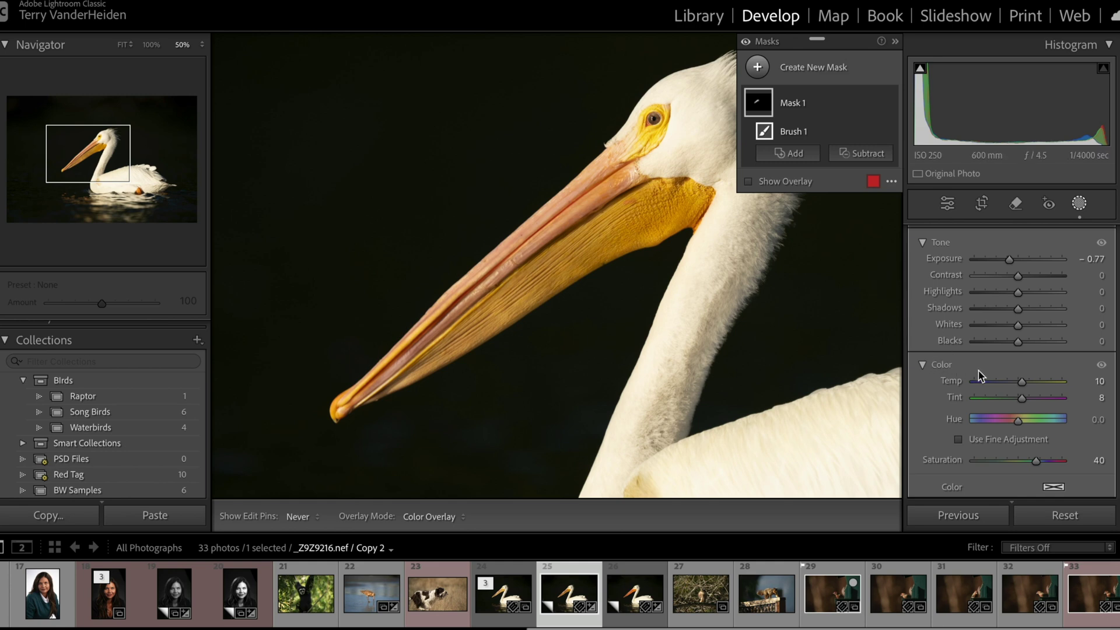
Save the bill mask's current settings as a new preset named New Yellow Bill
{"action": "scroll", "coordinate": [978, 371], "scroll_direction": "up", "scroll_amount": 4}
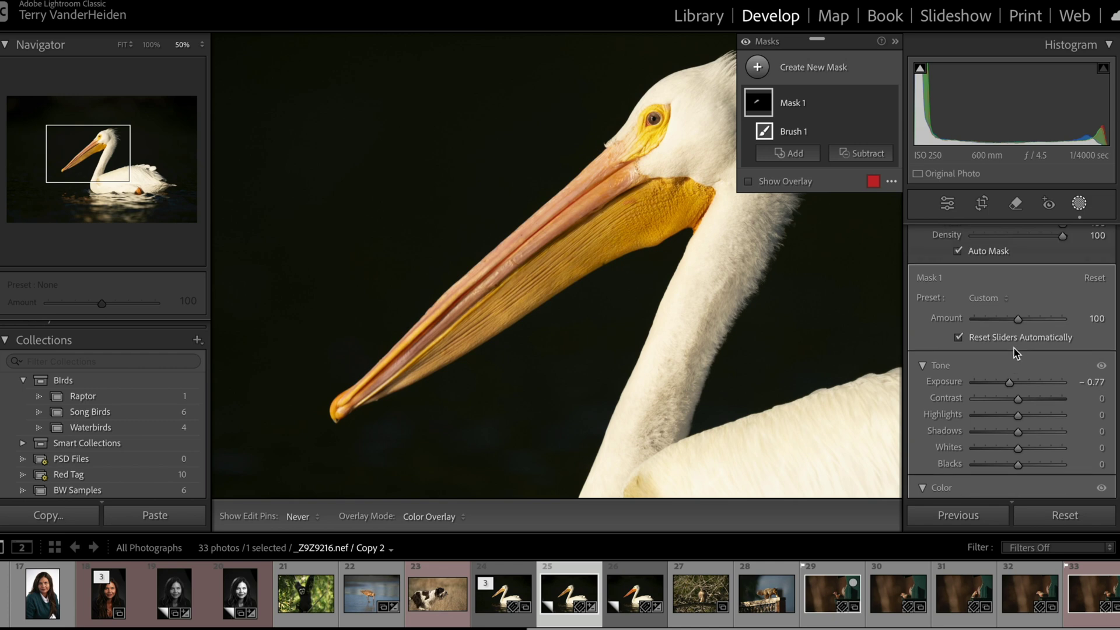
{"action": "left_click", "coordinate": [1005, 297]}
{"action": "scroll", "coordinate": [968, 478], "scroll_direction": "down", "scroll_amount": 10}
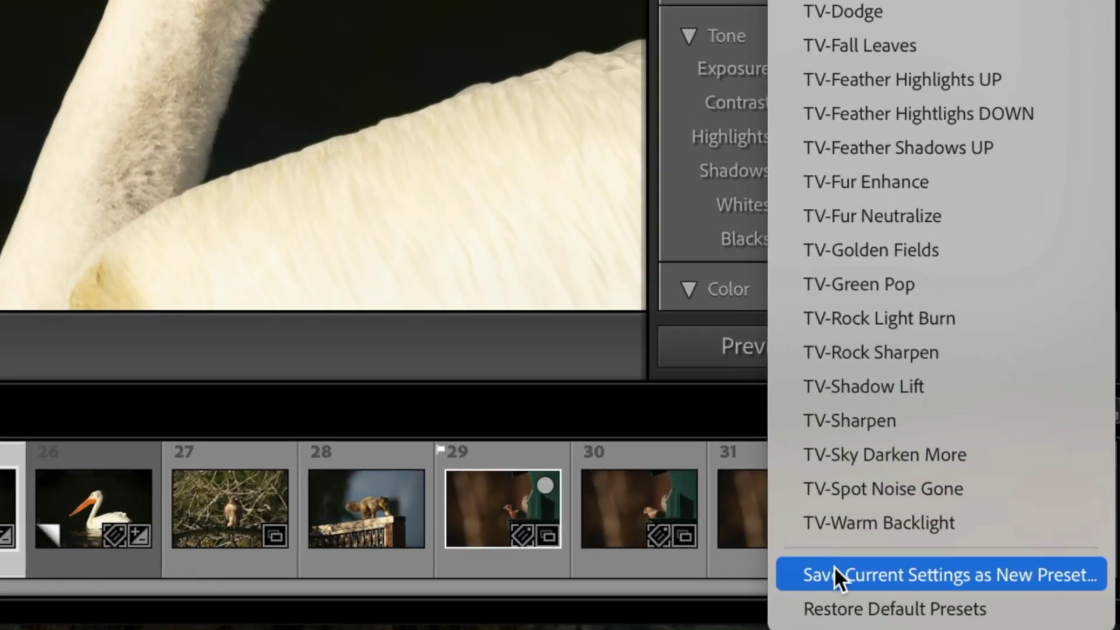
{"action": "left_click", "coordinate": [834, 572]}
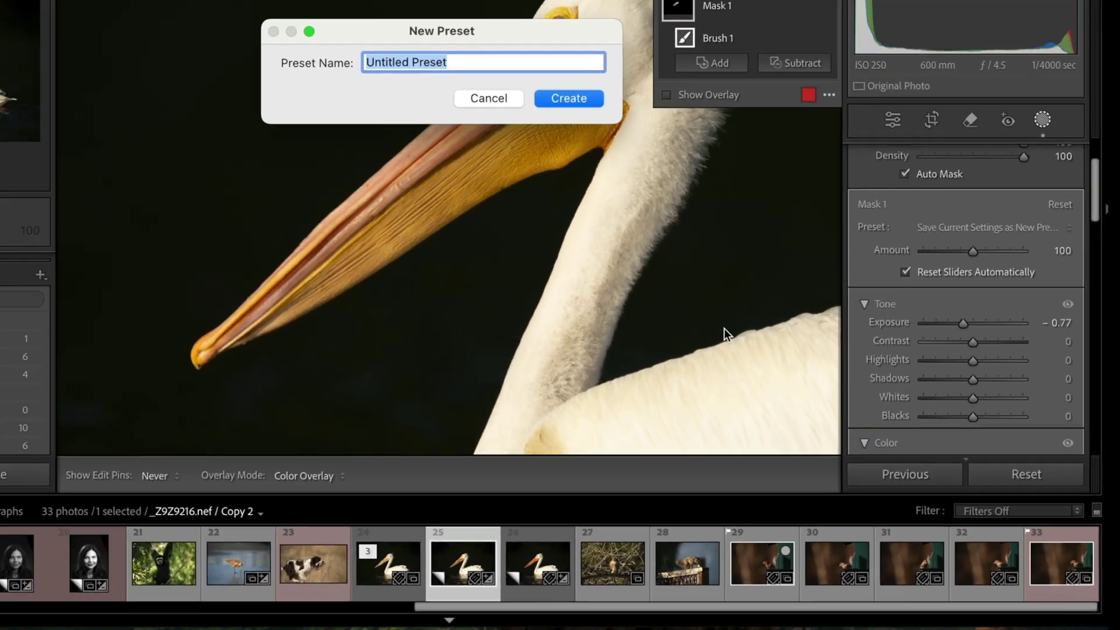
{"action": "type", "text": "New Yellow Bill"}
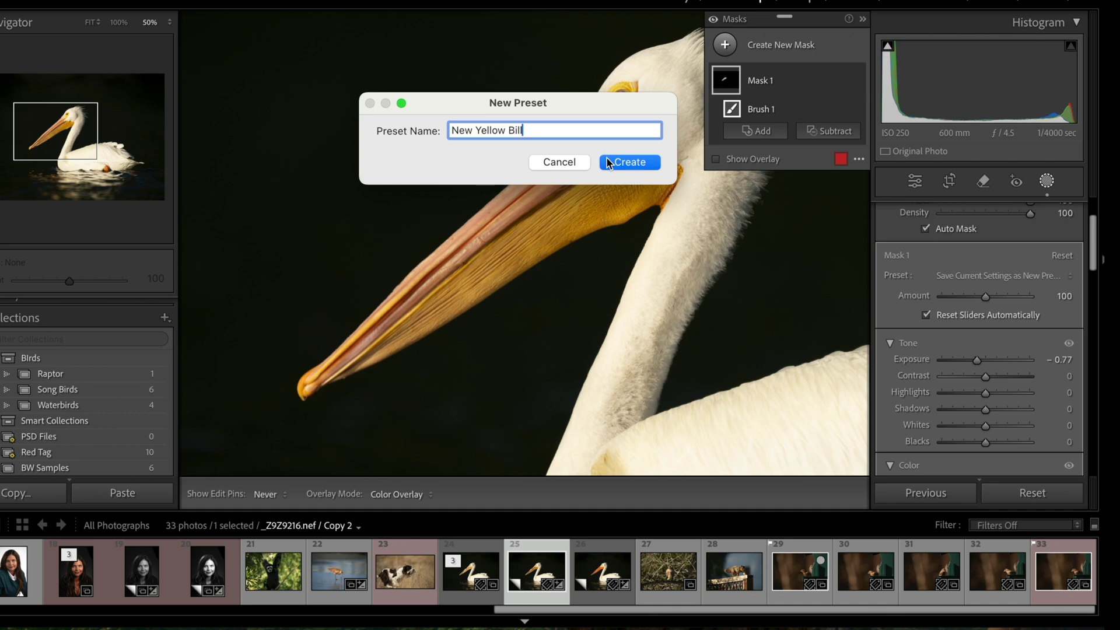
{"action": "left_click", "coordinate": [629, 161]}
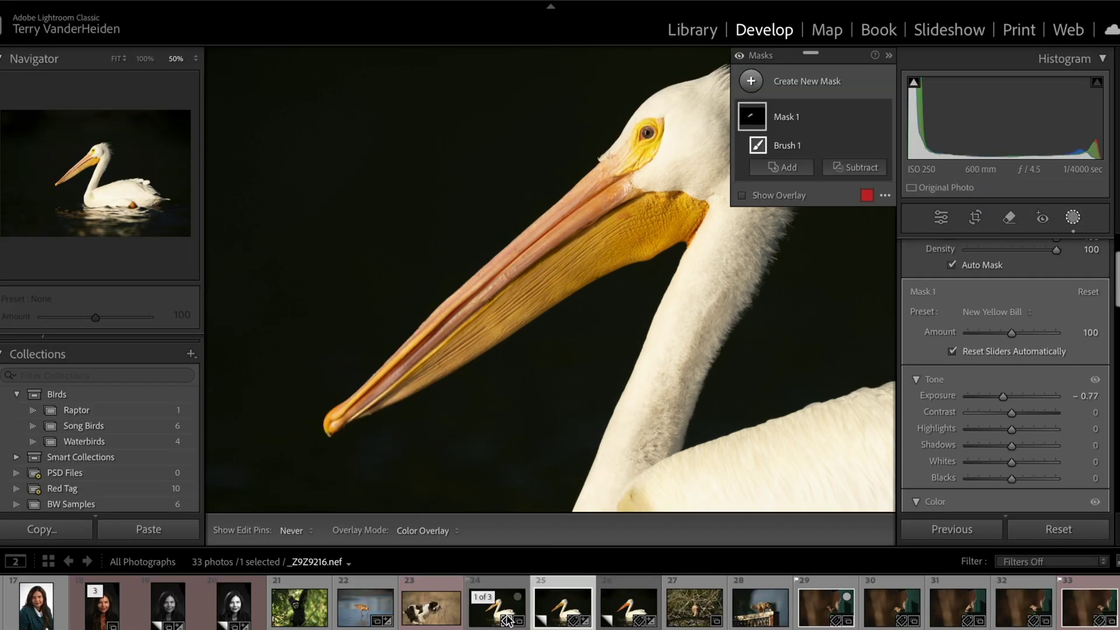
Create another virtual copy of the original pelican photo
{"action": "left_click", "coordinate": [507, 620]}
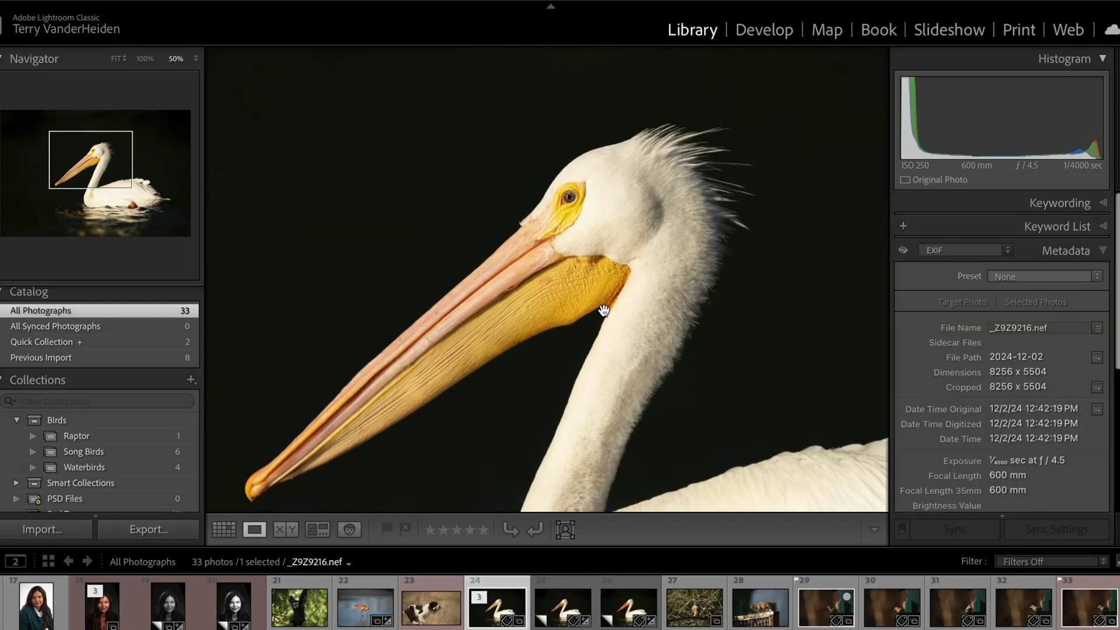
{"action": "right_click", "coordinate": [604, 310]}
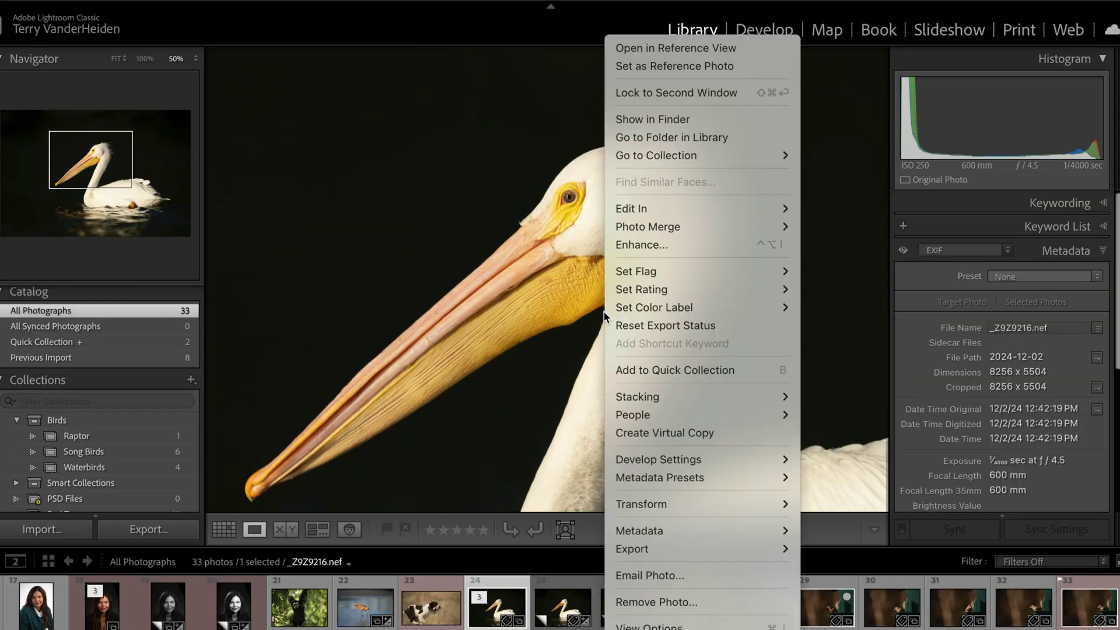
{"action": "left_click", "coordinate": [664, 434]}
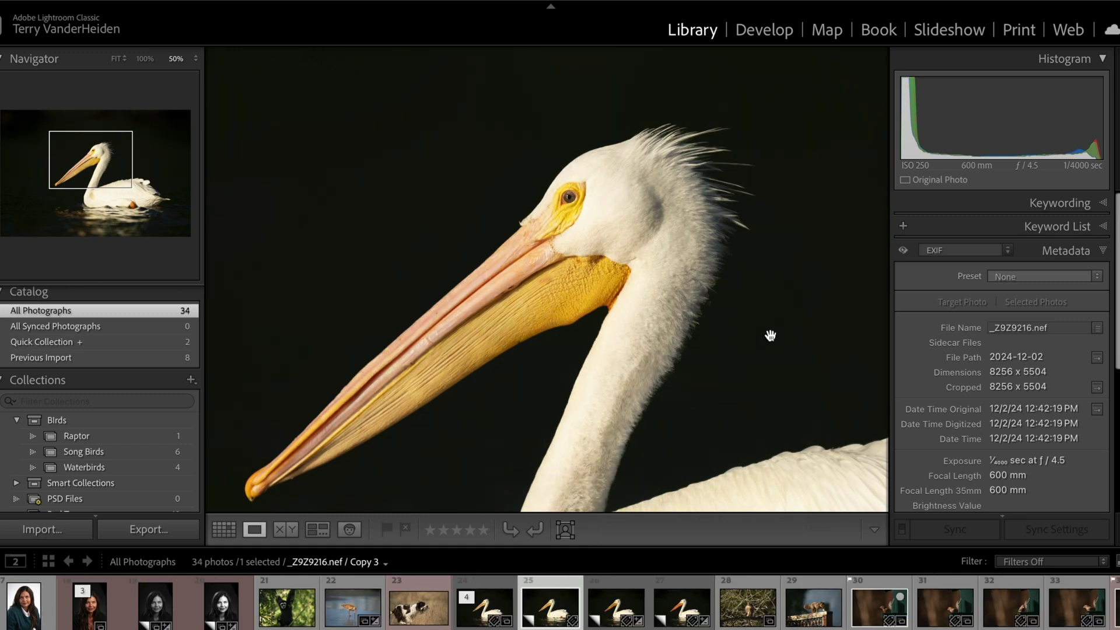
Start a new brush mask on the pelican virtual copy using the New Yellow Bill preset
{"action": "left_click", "coordinate": [765, 31]}
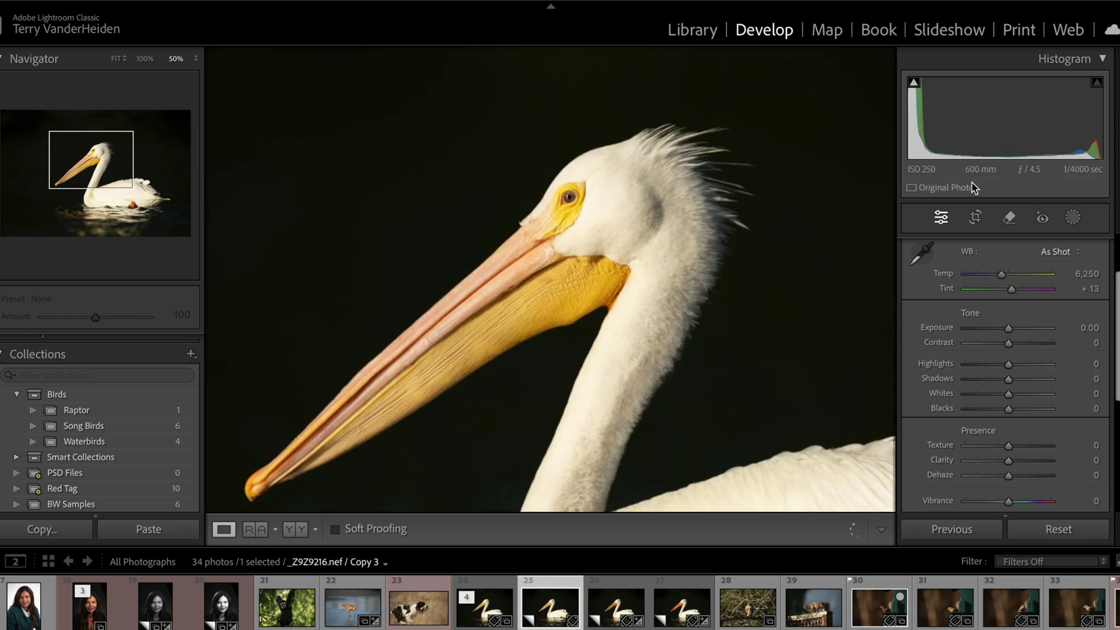
{"action": "left_click", "coordinate": [1073, 218]}
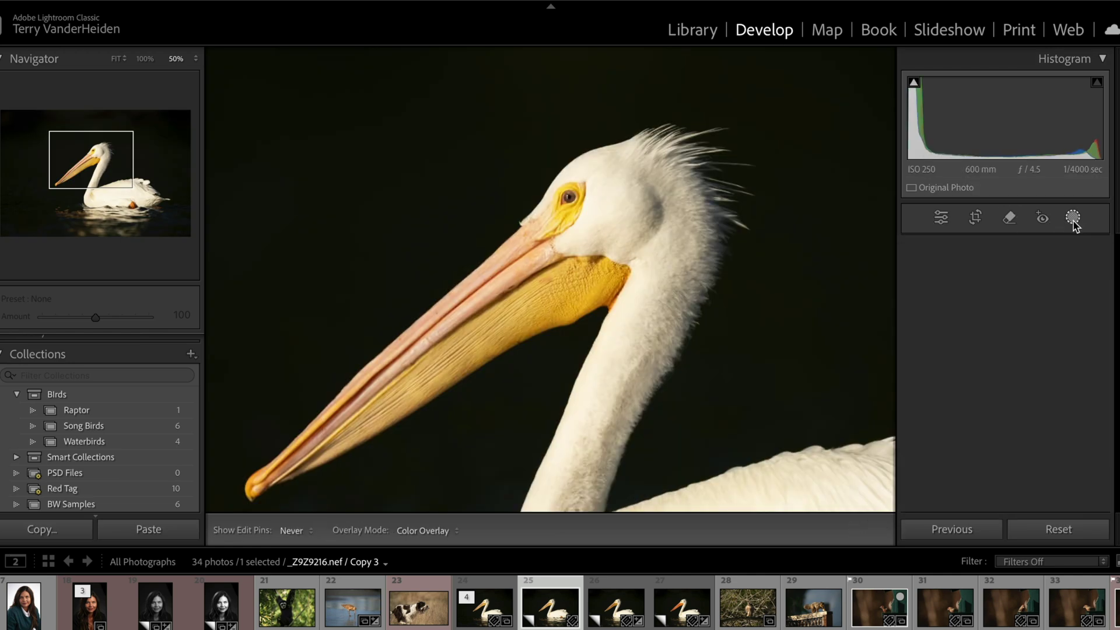
{"action": "left_click", "coordinate": [919, 368]}
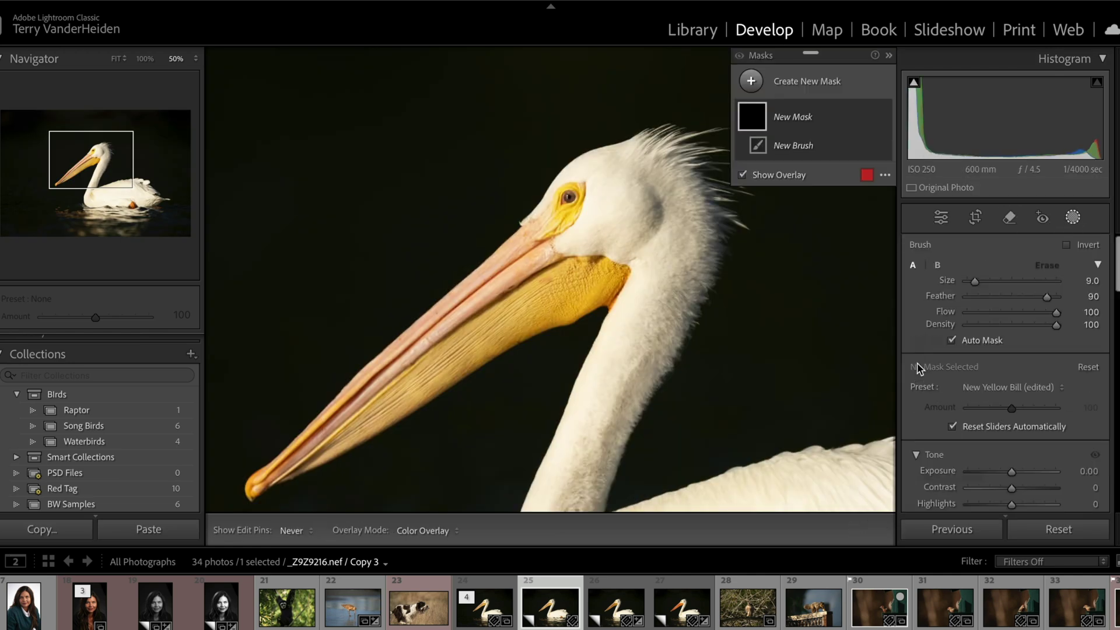
{"action": "left_click", "coordinate": [989, 390]}
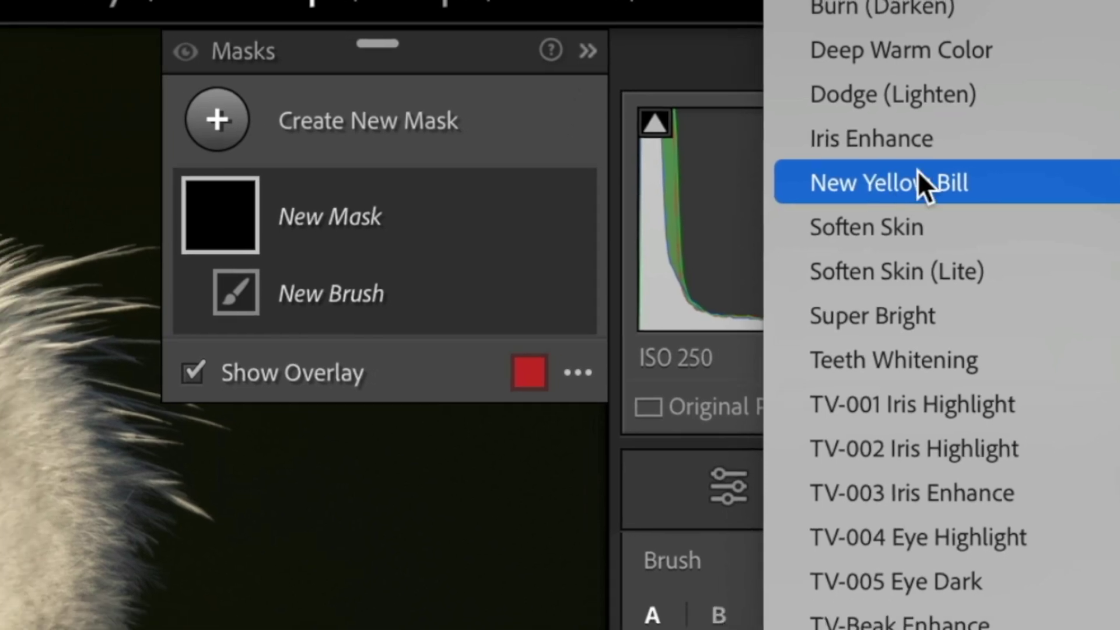
{"action": "left_click", "coordinate": [965, 183]}
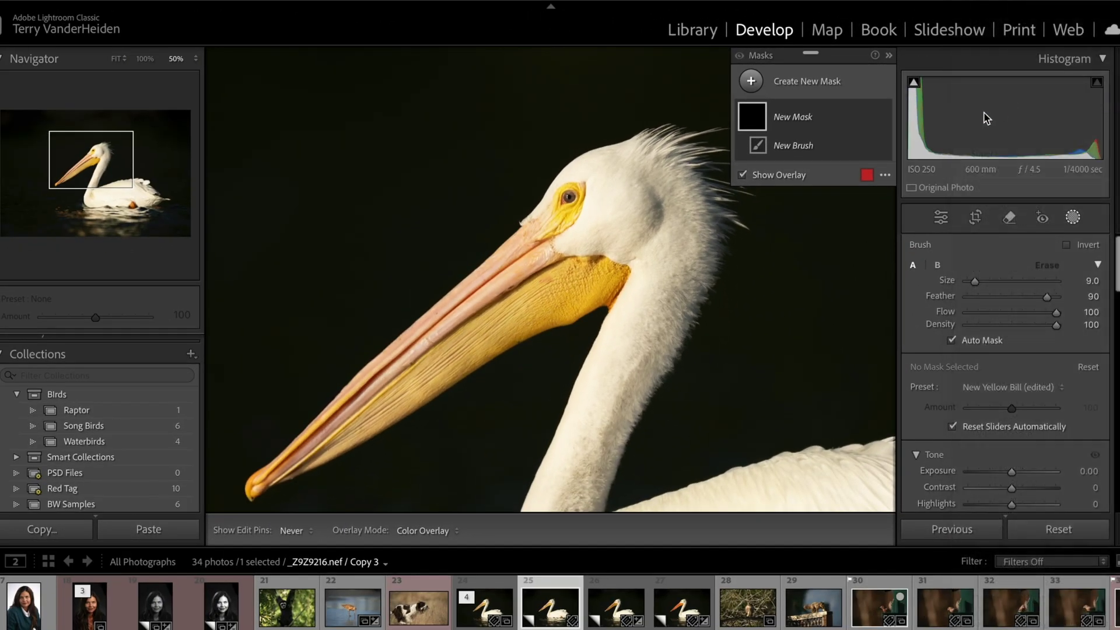
Paint the mask over the pelican's yellow lower bill with the overlay hidden and set the mask's Amount to 61
{"action": "key", "text": "o"}
{"action": "mouse_move", "coordinate": [570, 283]}
{"action": "left_mouse_down"}
{"action": "mouse_move", "coordinate": [518, 308]}
{"action": "mouse_move", "coordinate": [532, 287]}
{"action": "mouse_move", "coordinate": [504, 308]}
{"action": "mouse_move", "coordinate": [525, 262]}
{"action": "mouse_move", "coordinate": [426, 365]}
{"action": "mouse_move", "coordinate": [466, 333]}
{"action": "mouse_move", "coordinate": [371, 381]}
{"action": "left_mouse_up"}
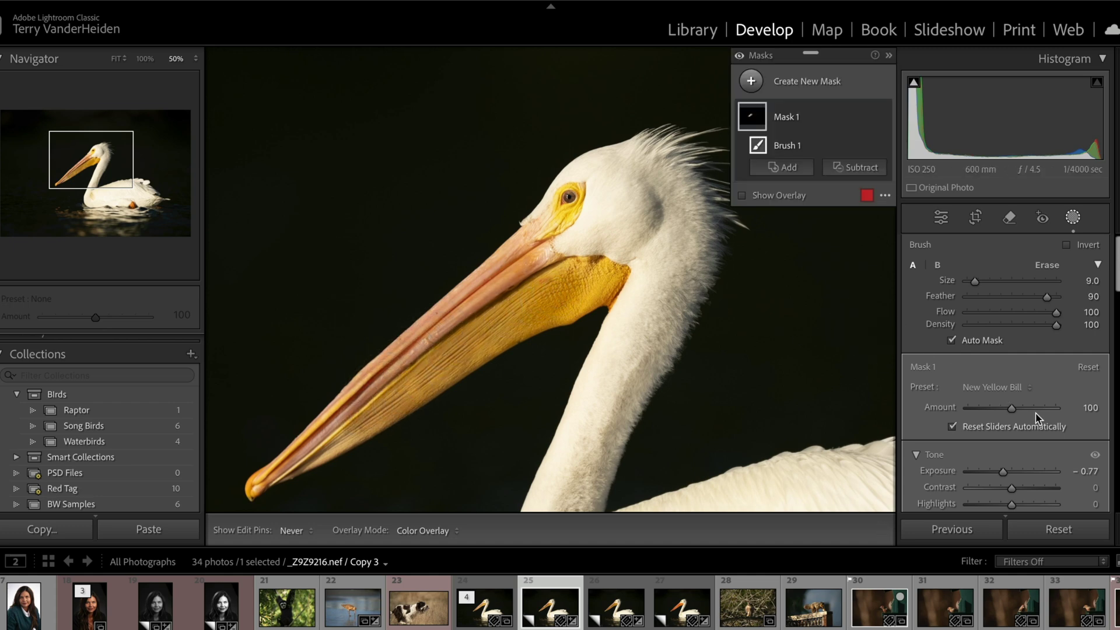
{"action": "left_click_drag", "start_coordinate": [1013, 411], "coordinate": [1010, 413]}
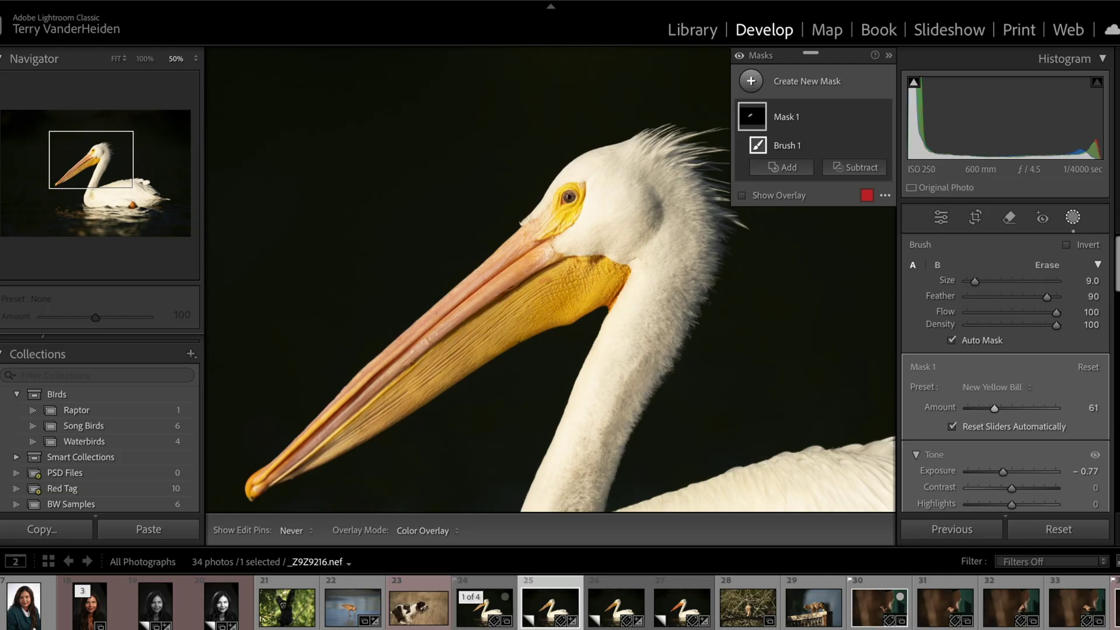
Create a virtual copy of the photo of the spaniel carrying a bird
{"action": "left_click", "coordinate": [439, 615]}
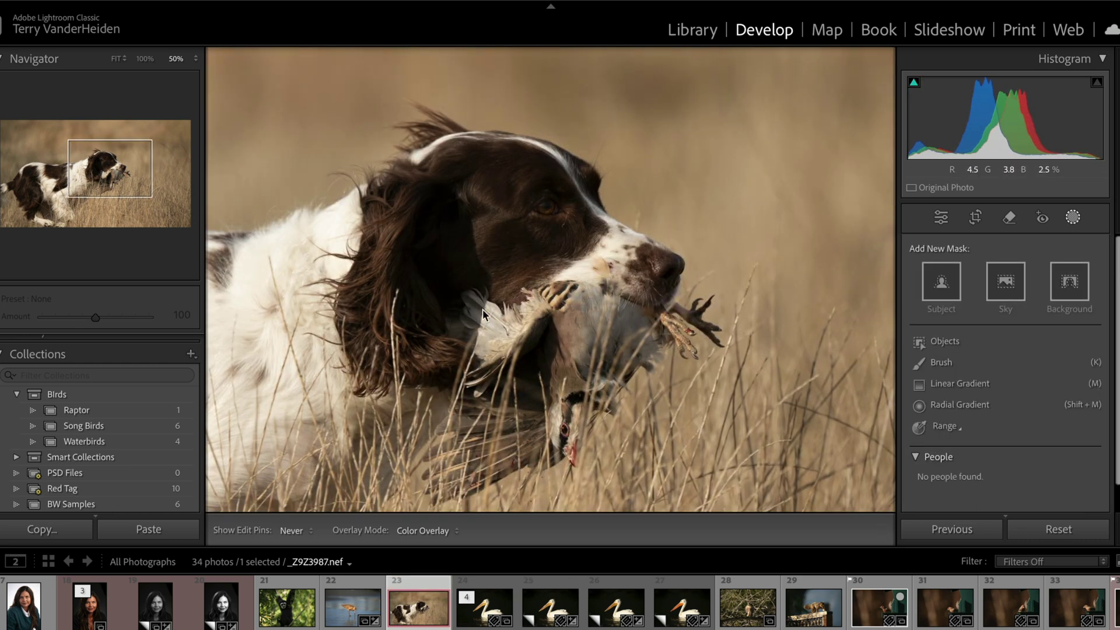
{"action": "right_click", "coordinate": [523, 306]}
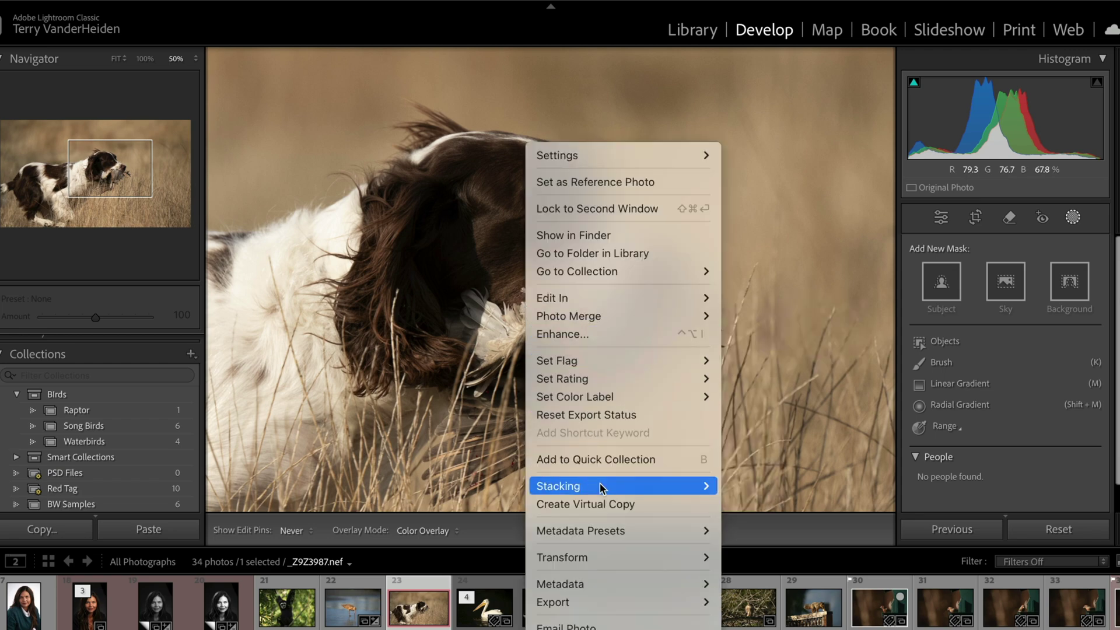
{"action": "left_click", "coordinate": [605, 504]}
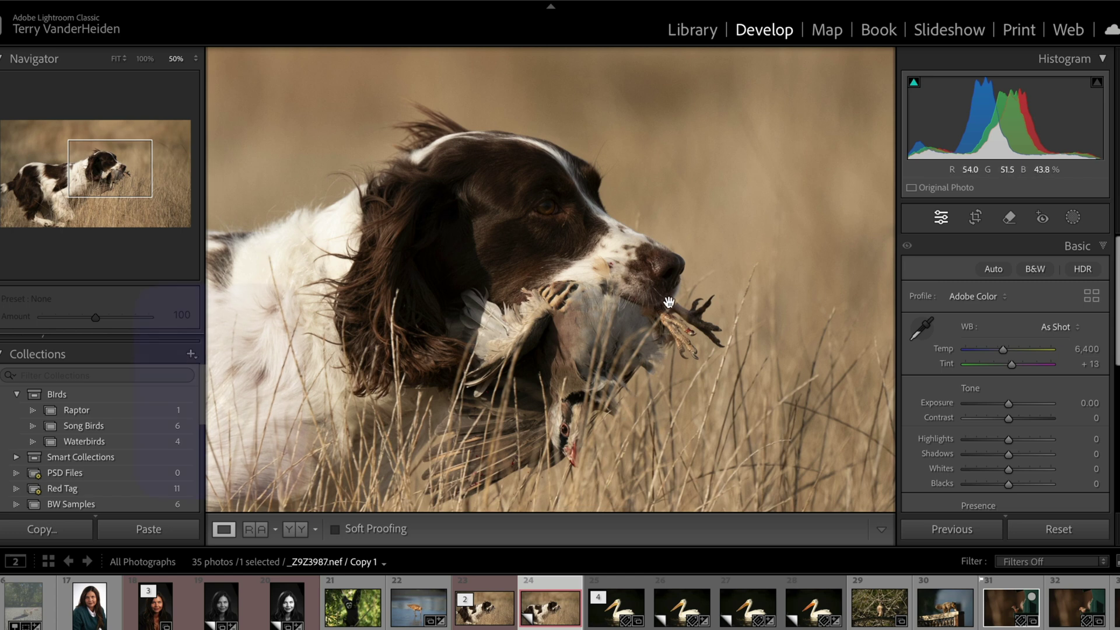
Start a new brush mask on the dog copy using the TV-001 Iris Highlight preset
{"action": "key", "text": "k"}
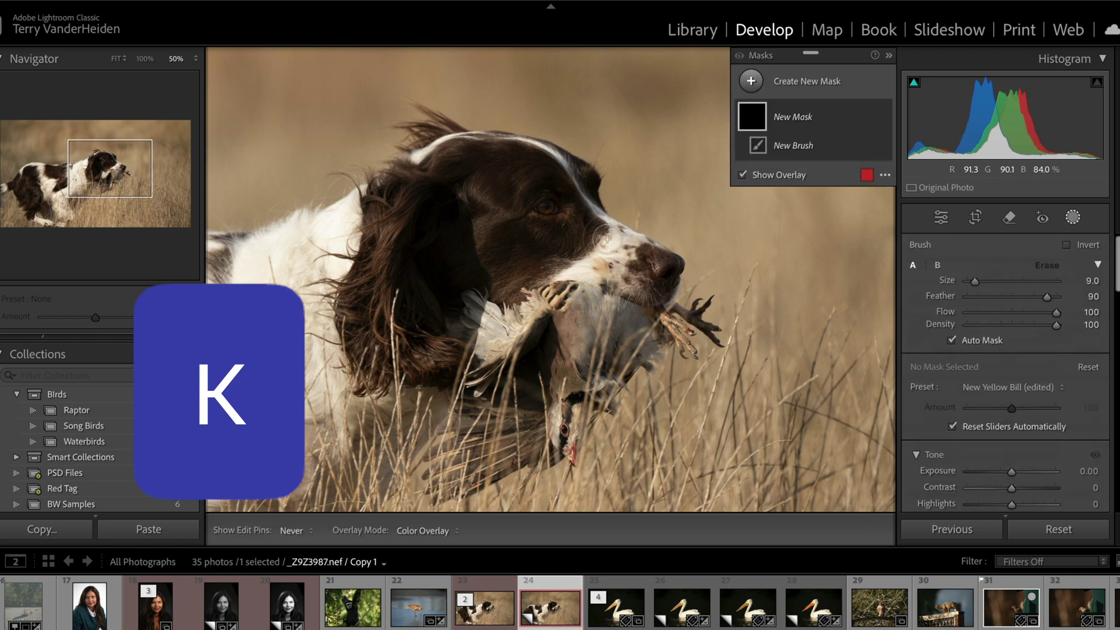
{"action": "left_click", "coordinate": [991, 387]}
{"action": "scroll", "coordinate": [992, 542], "scroll_direction": "down", "scroll_amount": 5}
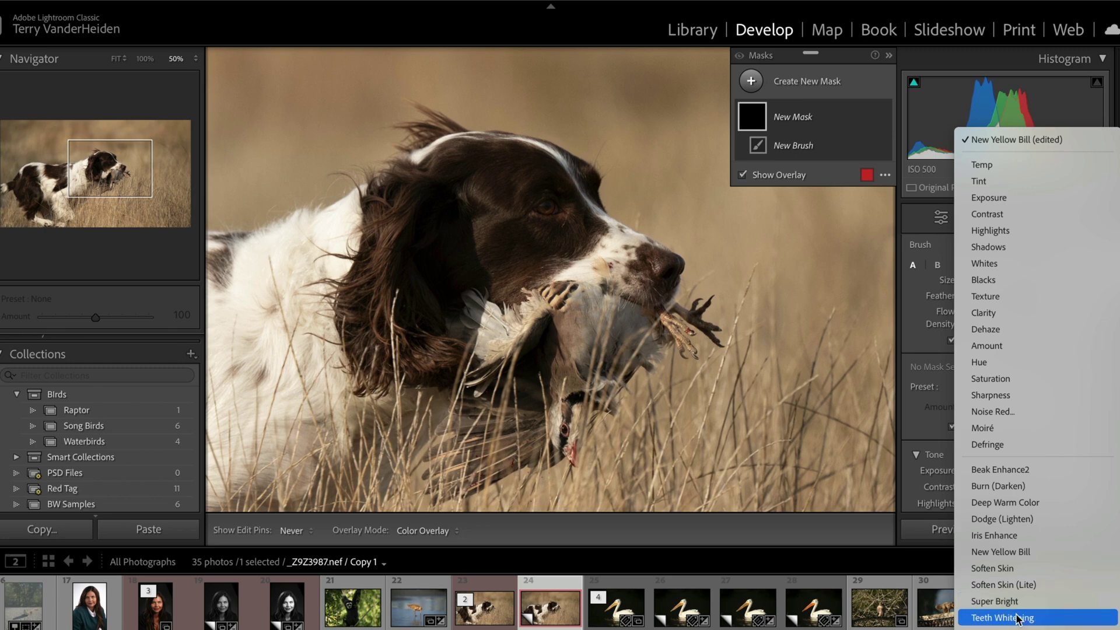
{"action": "scroll", "coordinate": [1009, 583], "scroll_direction": "down", "scroll_amount": 4}
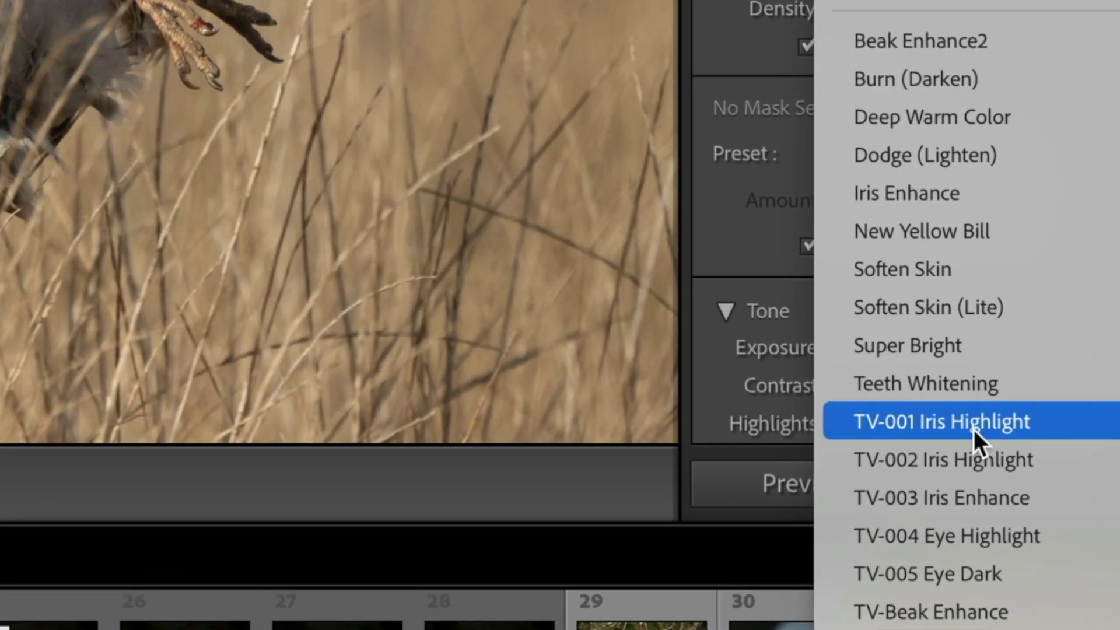
{"action": "left_click", "coordinate": [974, 429]}
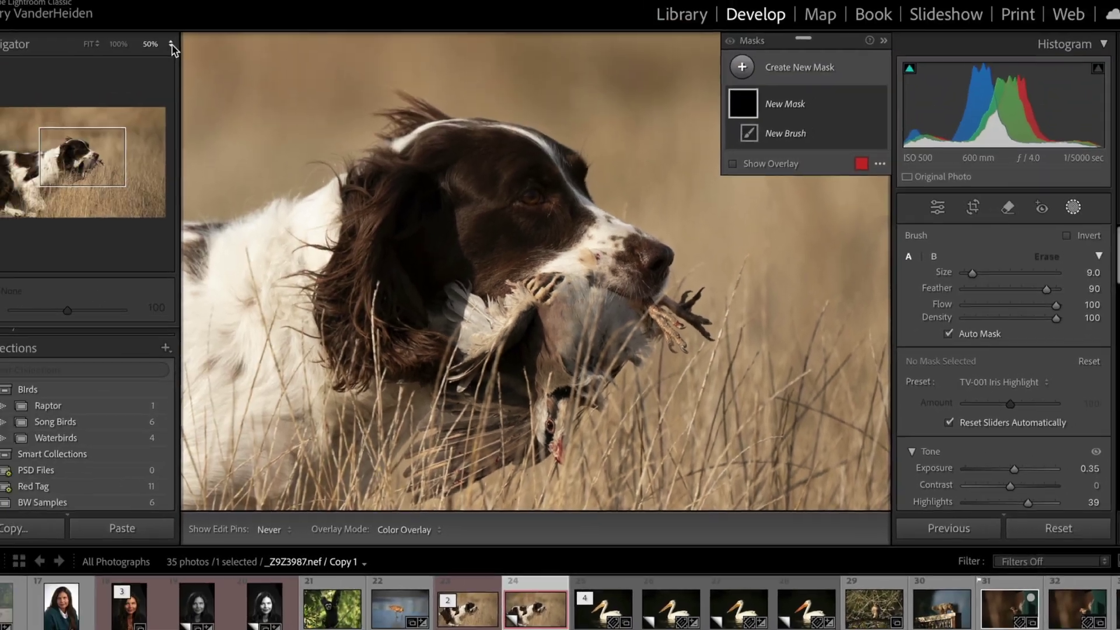
Paint the mask over the dog's iris at 200% zoom with the brush size reduced to 4.0
{"action": "left_click", "coordinate": [175, 59]}
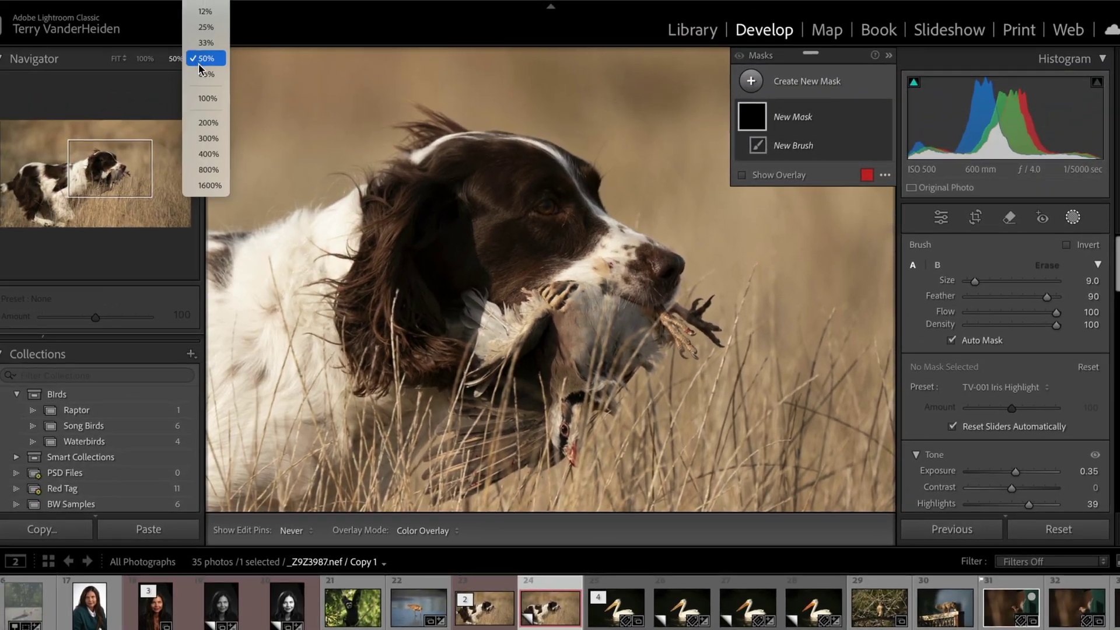
{"action": "left_click", "coordinate": [209, 123]}
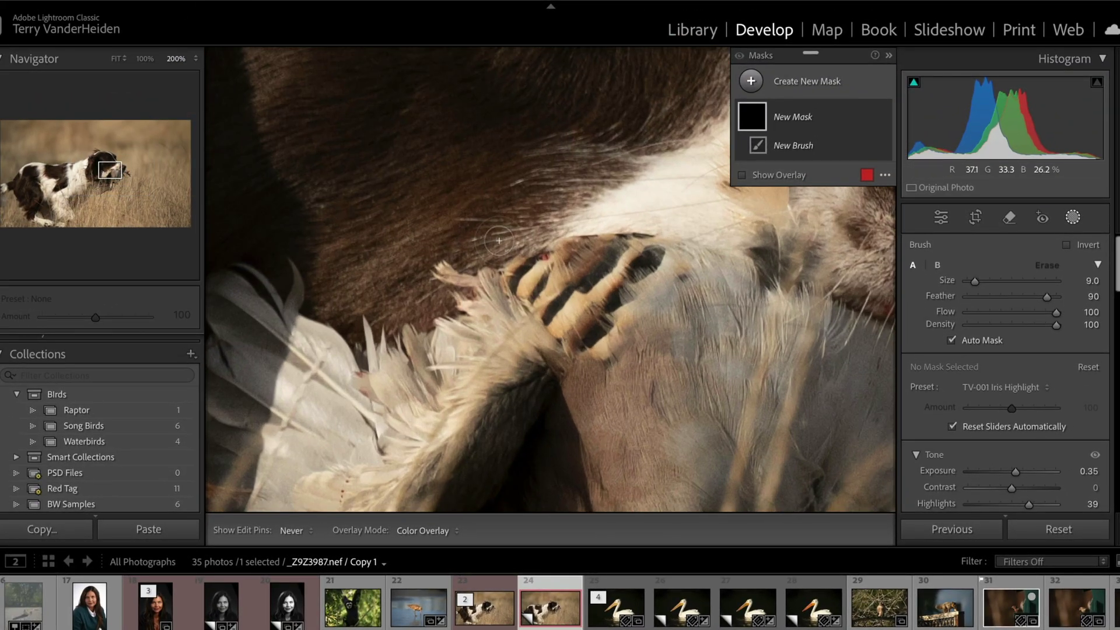
{"action": "left_click_drag", "start_coordinate": [576, 222], "coordinate": [544, 532]}
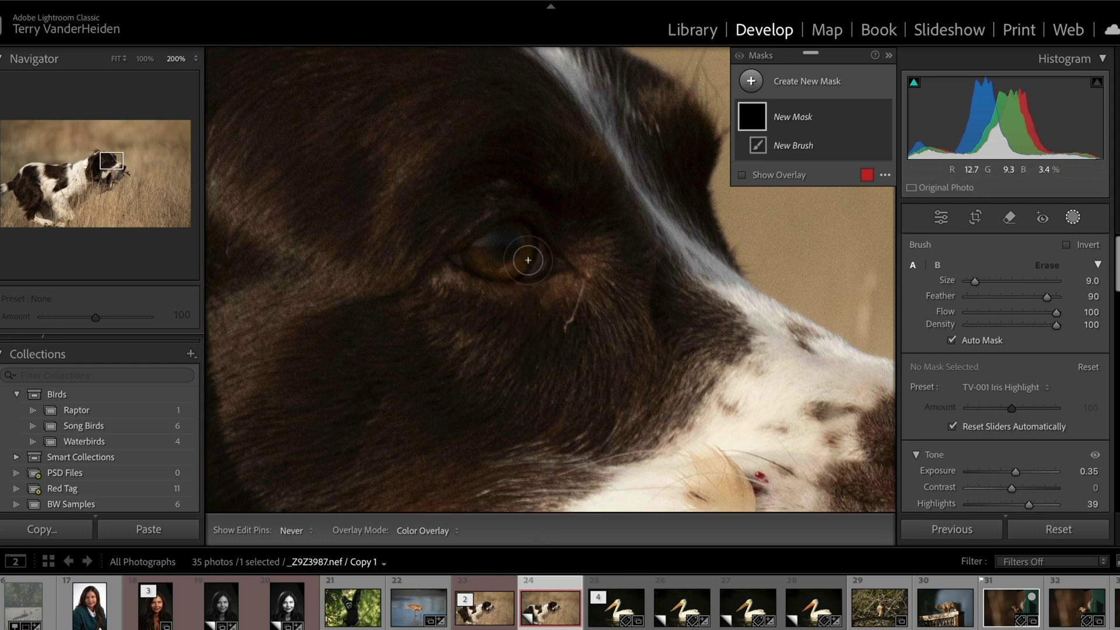
{"action": "key", "text": "bracketleft"}
{"action": "key", "text": "bracketleft"}
{"action": "key", "text": "bracketleft"}
{"action": "key", "text": "bracketleft"}
{"action": "key", "text": "bracketleft"}
{"action": "mouse_move", "coordinate": [525, 237]}
{"action": "left_mouse_down"}
{"action": "mouse_move", "coordinate": [524, 267]}
{"action": "mouse_move", "coordinate": [511, 272]}
{"action": "mouse_move", "coordinate": [477, 265]}
{"action": "mouse_move", "coordinate": [470, 248]}
{"action": "left_mouse_up"}
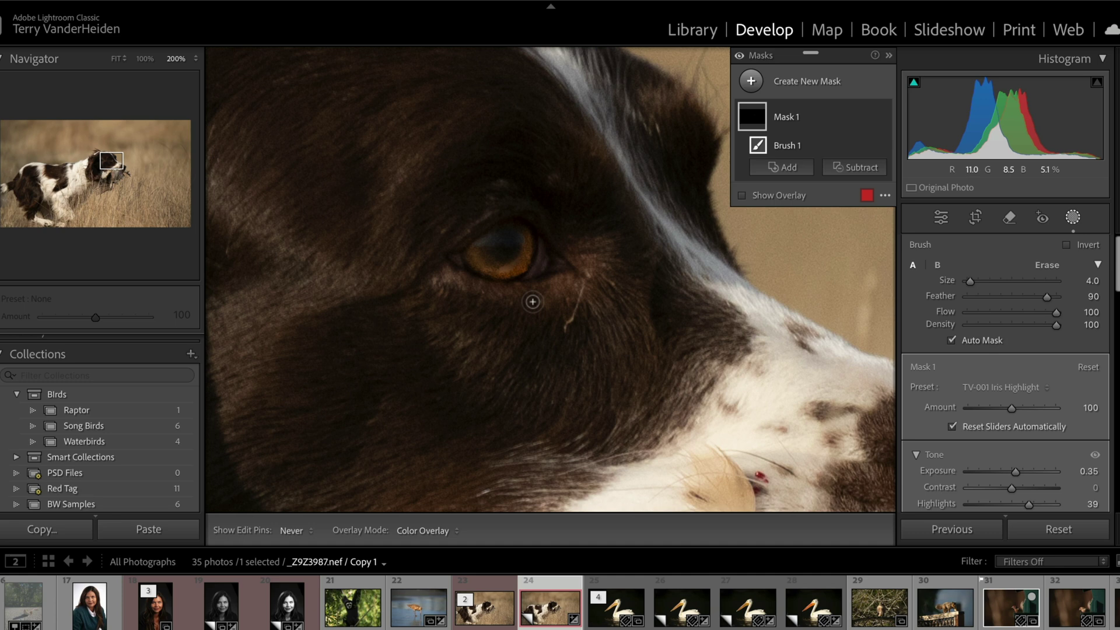
Add a second brush mask with the TV-002 Iris Highlight preset and paint it over the lower part of the dog's iris
{"action": "key", "text": "k"}
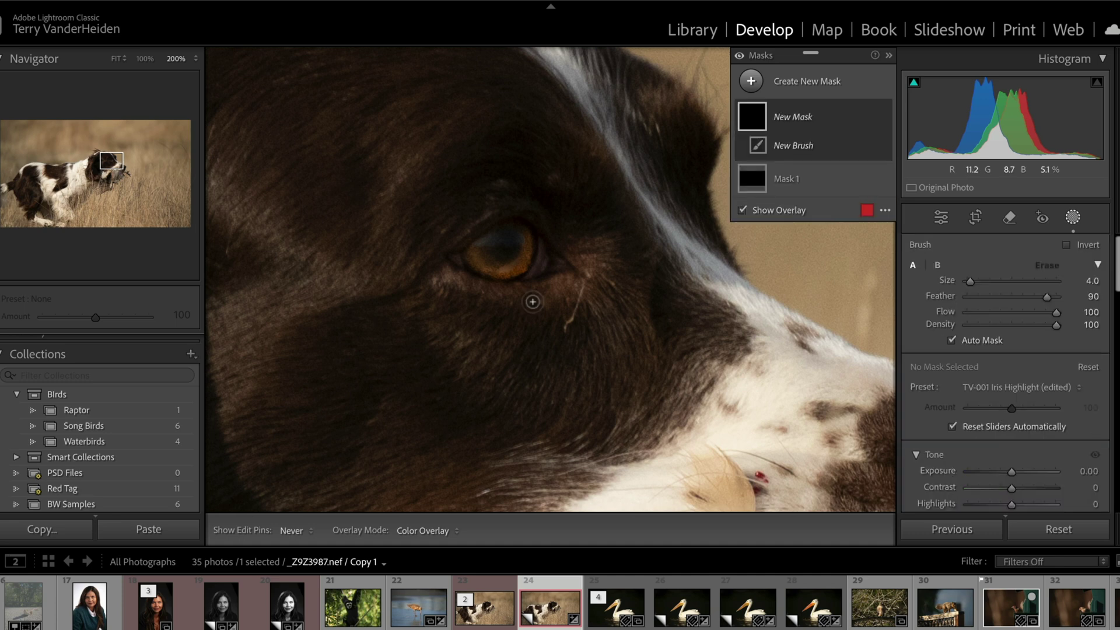
{"action": "left_click", "coordinate": [1025, 388]}
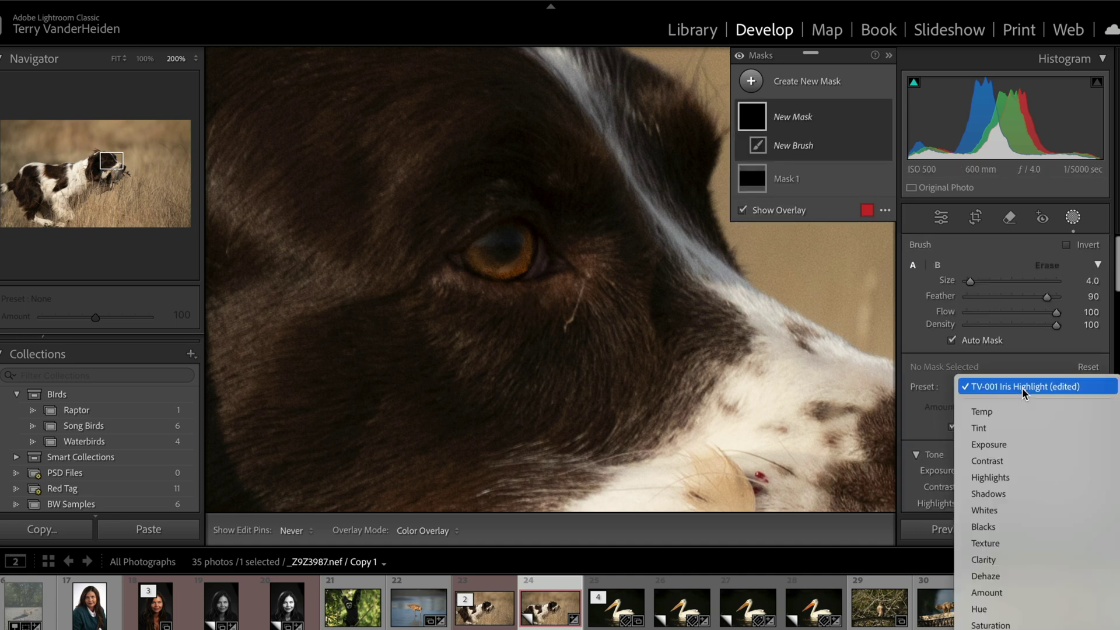
{"action": "scroll", "coordinate": [1004, 408], "scroll_direction": "down", "scroll_amount": 6}
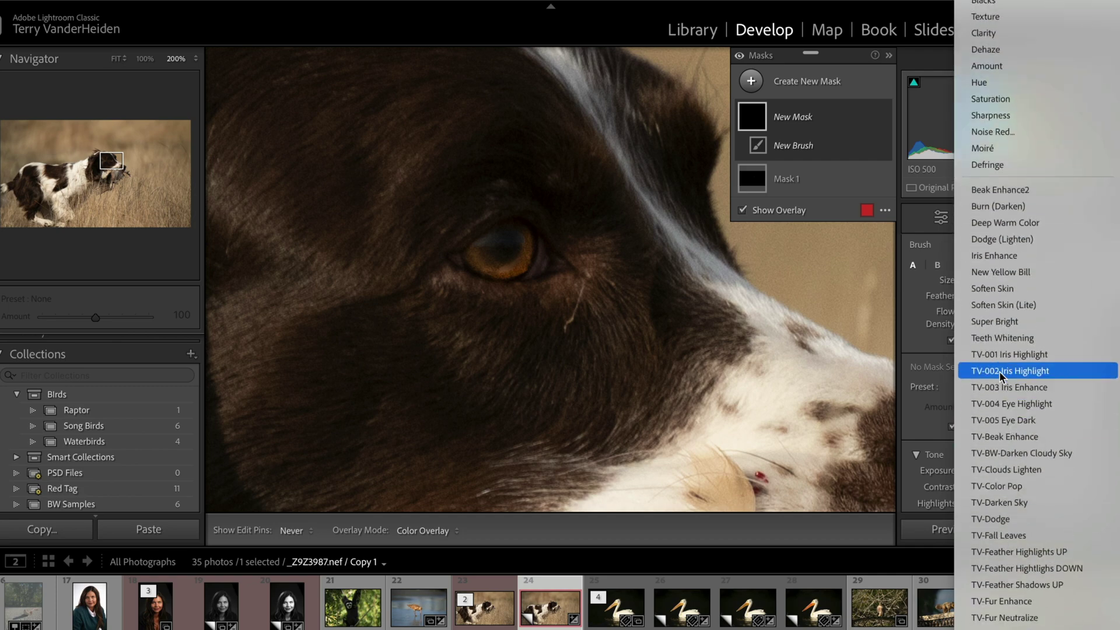
{"action": "left_click", "coordinate": [999, 371]}
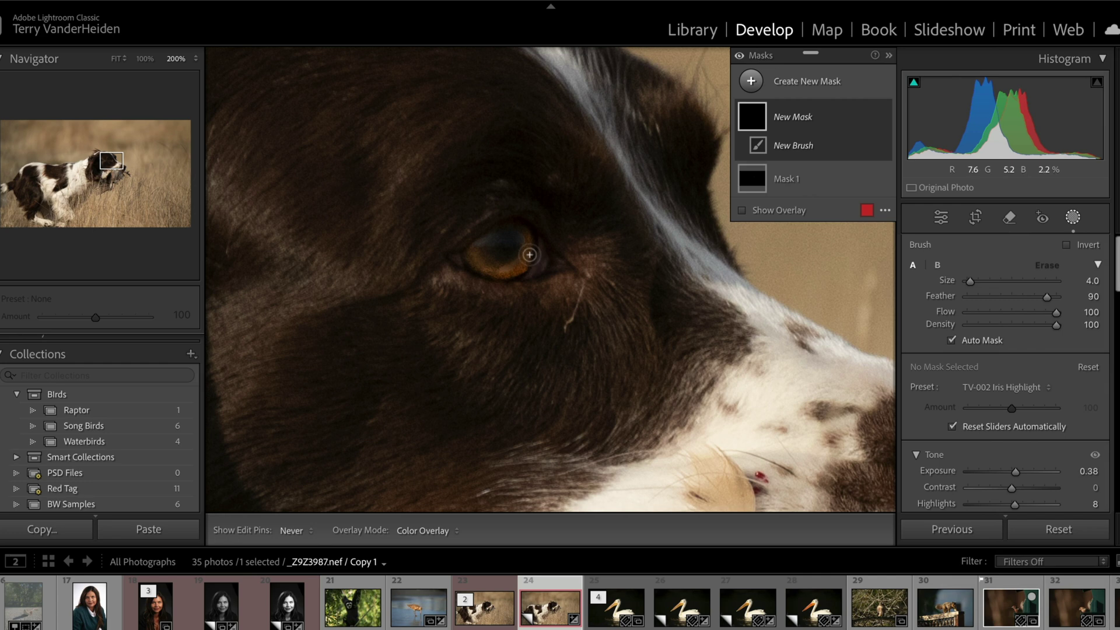
{"action": "left_click_drag", "start_coordinate": [525, 250], "coordinate": [525, 252]}
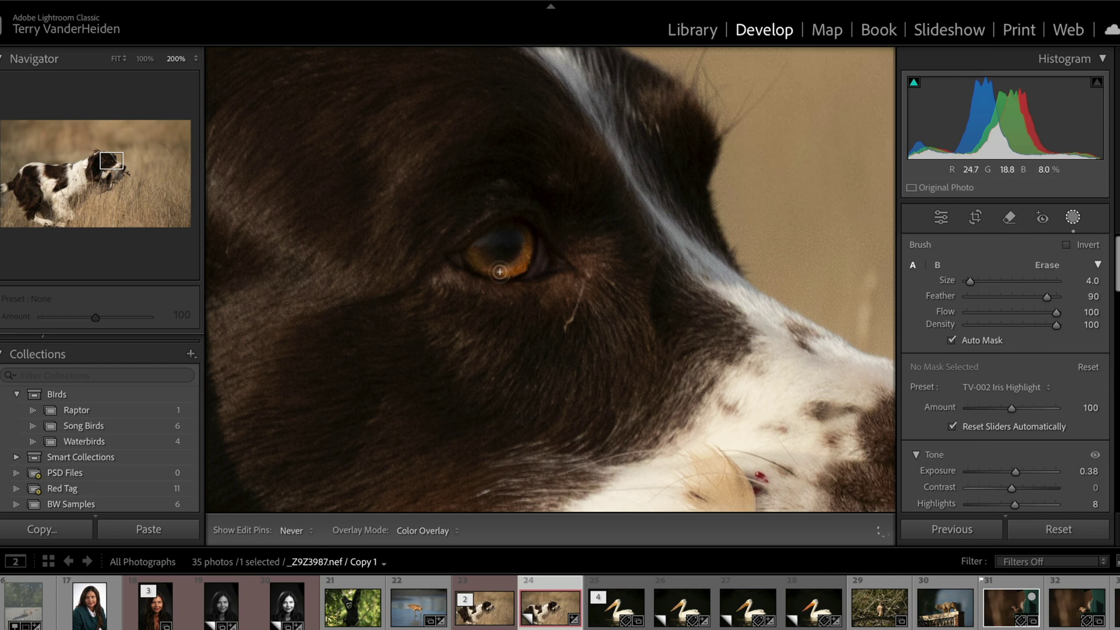
{"action": "left_click", "coordinate": [481, 268]}
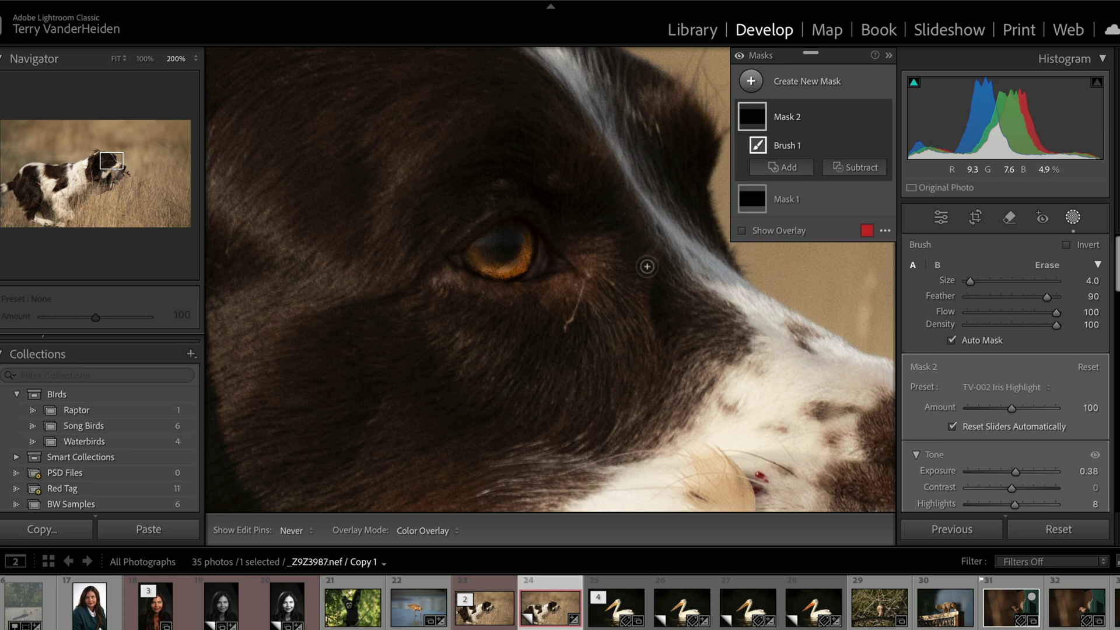
Start a third brush mask using the TV-003 Iris Enhance preset
{"action": "key", "text": "k"}
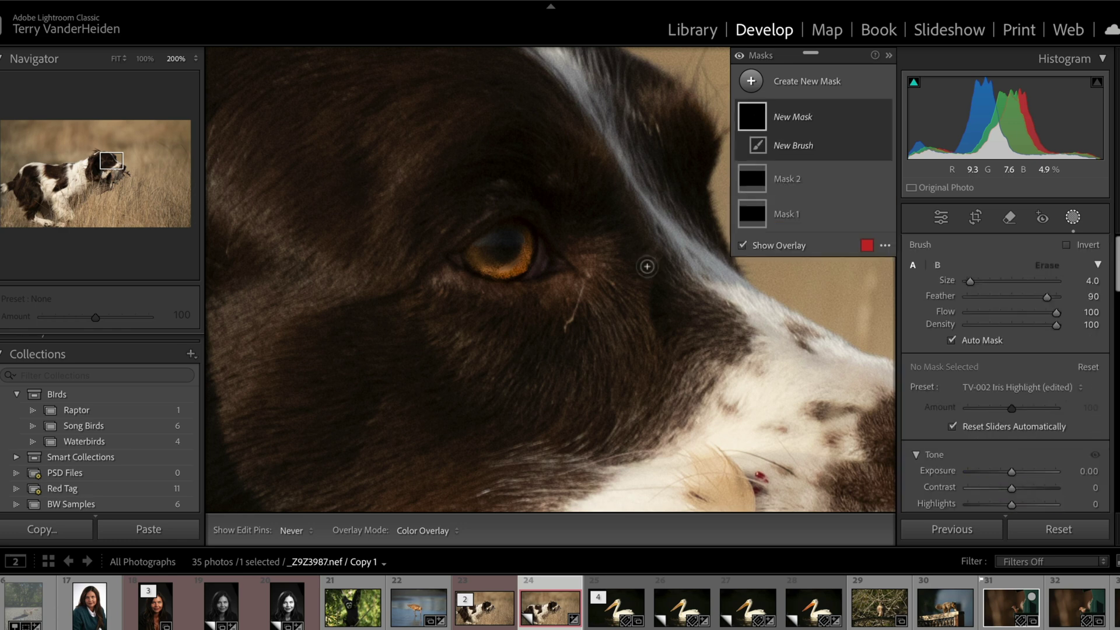
{"action": "left_click", "coordinate": [989, 391]}
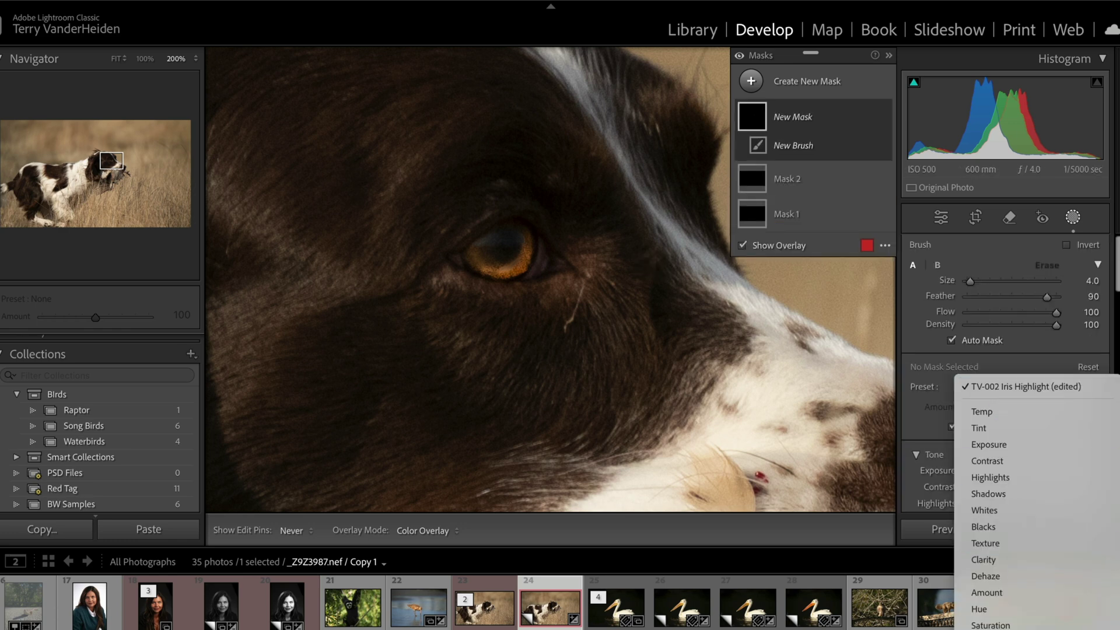
{"action": "scroll", "coordinate": [1003, 525], "scroll_direction": "down", "scroll_amount": 5}
{"action": "scroll", "coordinate": [1009, 584], "scroll_direction": "down", "scroll_amount": 3}
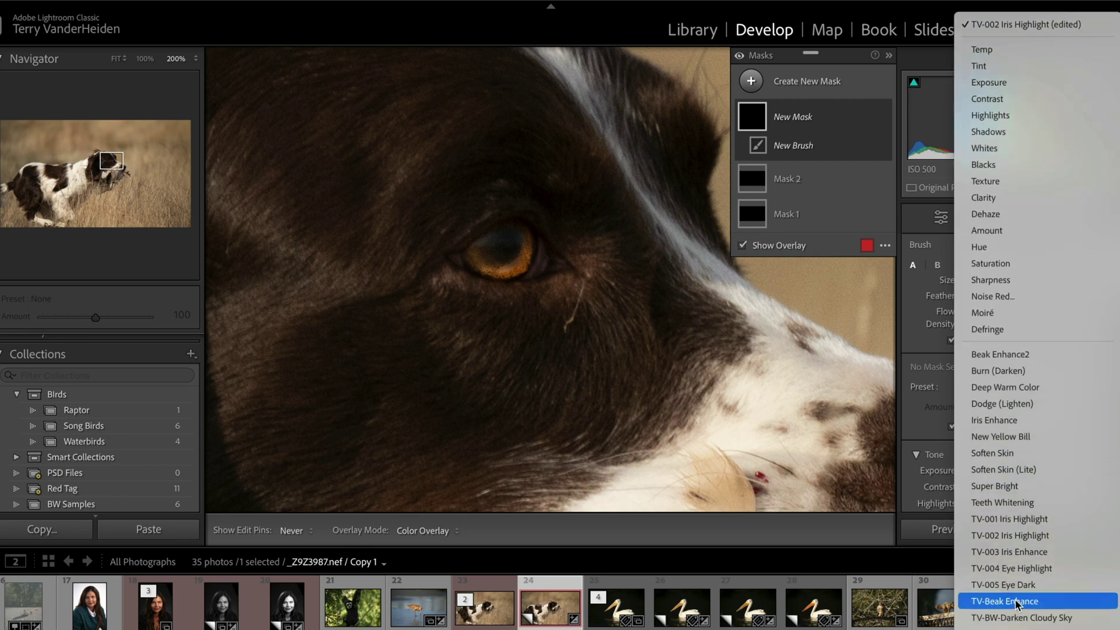
{"action": "left_click", "coordinate": [1004, 552]}
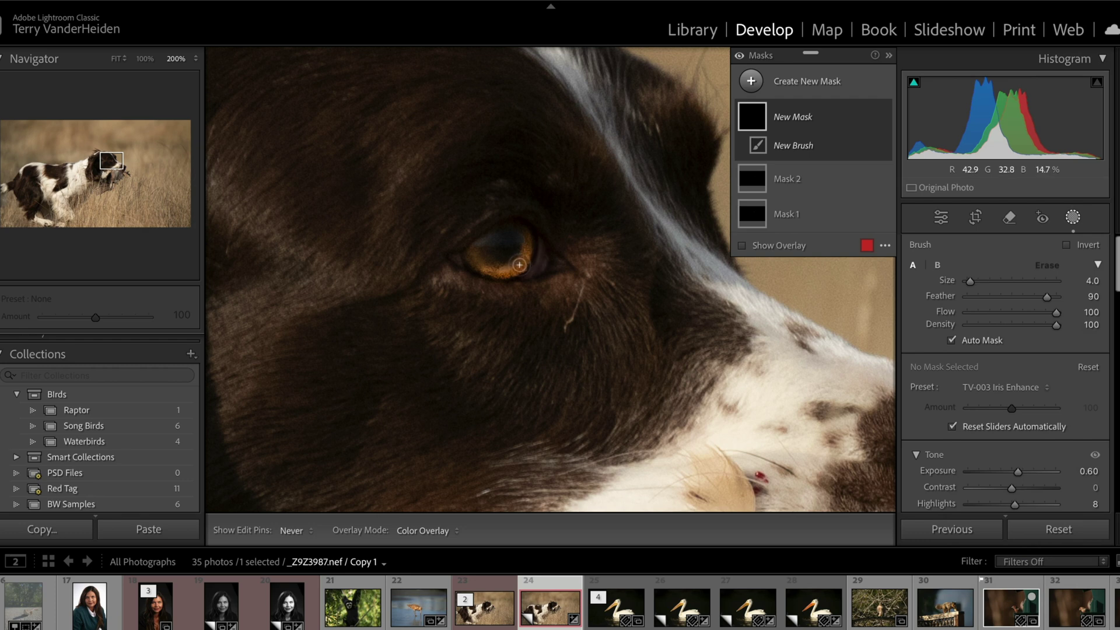
Paint the Iris Enhance mask along the lower edge of the dog's iris and set its Amount to 72
{"action": "left_click", "coordinate": [519, 265]}
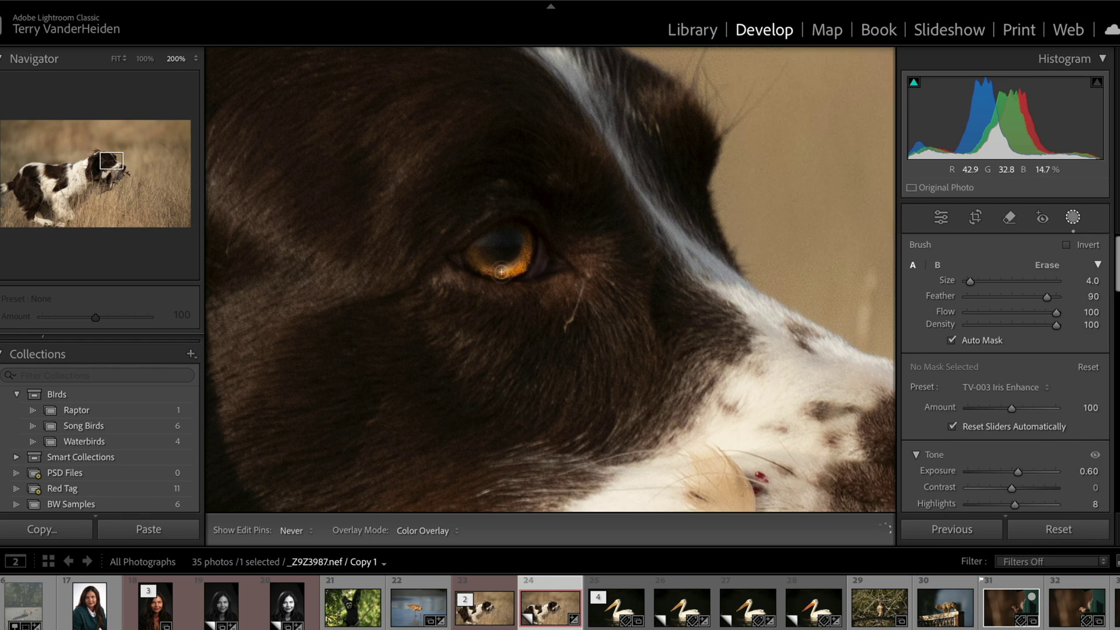
{"action": "left_click_drag", "start_coordinate": [508, 269], "coordinate": [523, 267]}
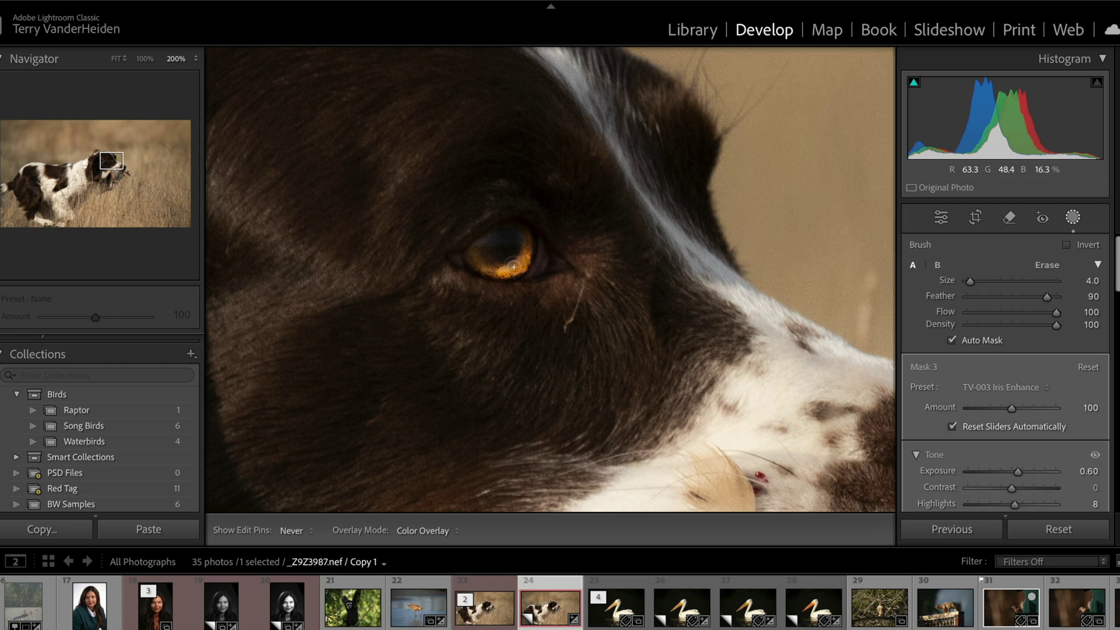
{"action": "left_click_drag", "start_coordinate": [513, 266], "coordinate": [511, 269]}
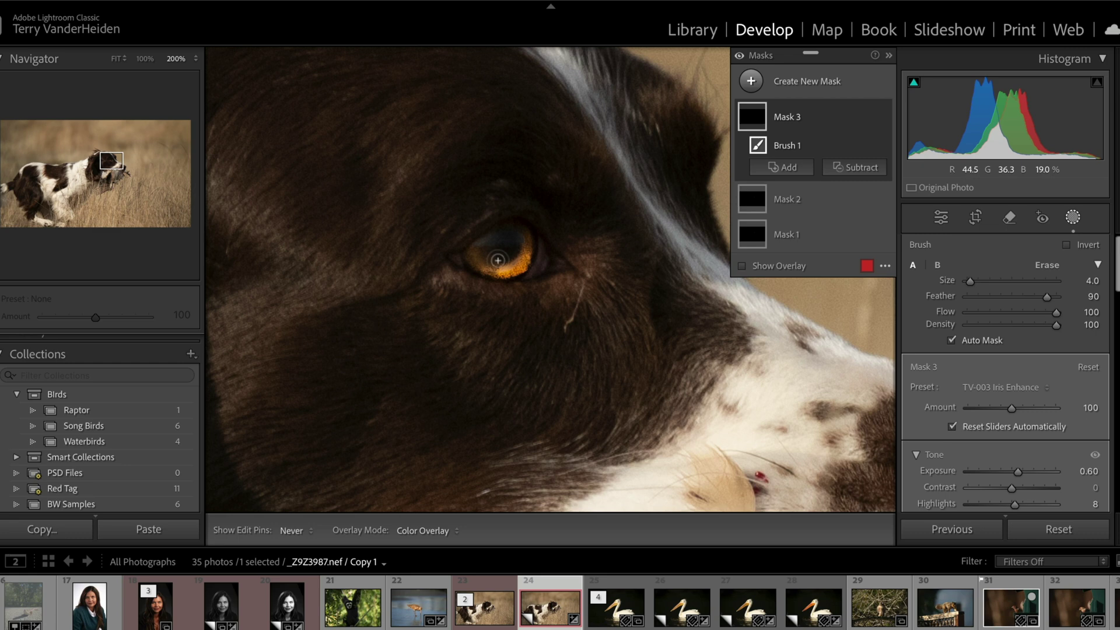
{"action": "left_click", "coordinate": [1008, 409]}
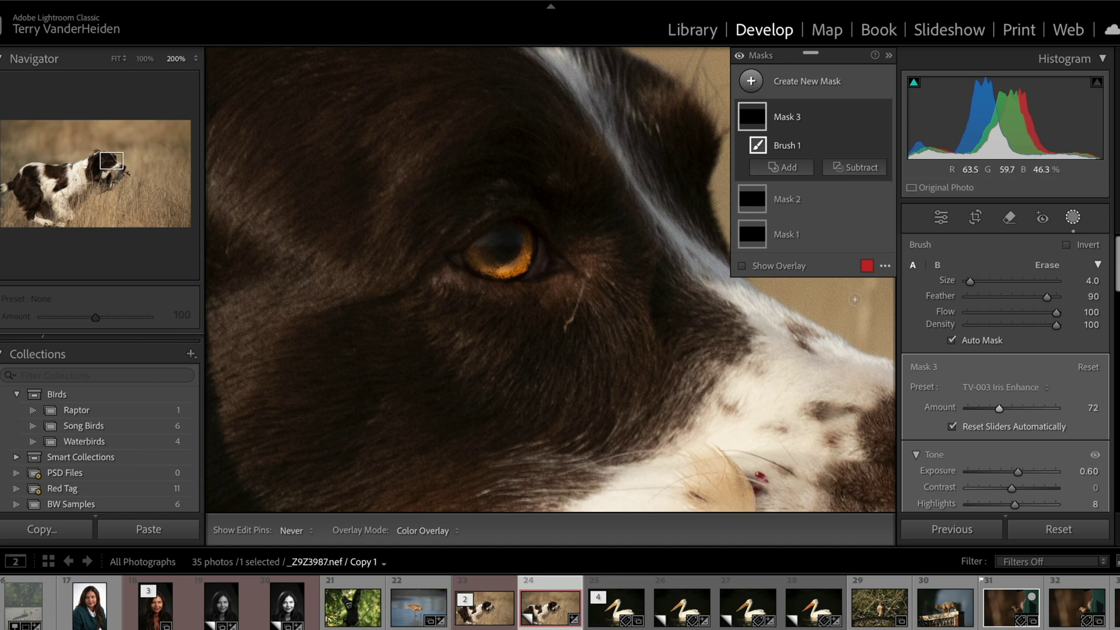
Add a fourth brush mask with the TV-004 Eye Highlight preset and dab it on the catchlight in the dog's eye
{"action": "key", "text": "k"}
{"action": "left_click", "coordinate": [980, 387]}
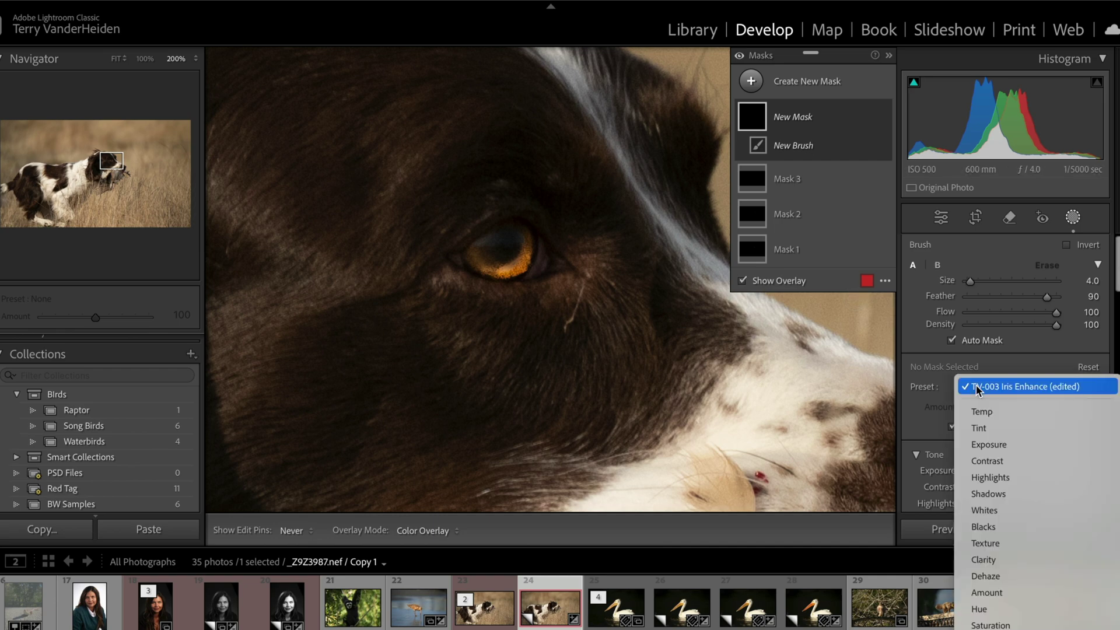
{"action": "scroll", "coordinate": [1001, 432], "scroll_direction": "down", "scroll_amount": 8}
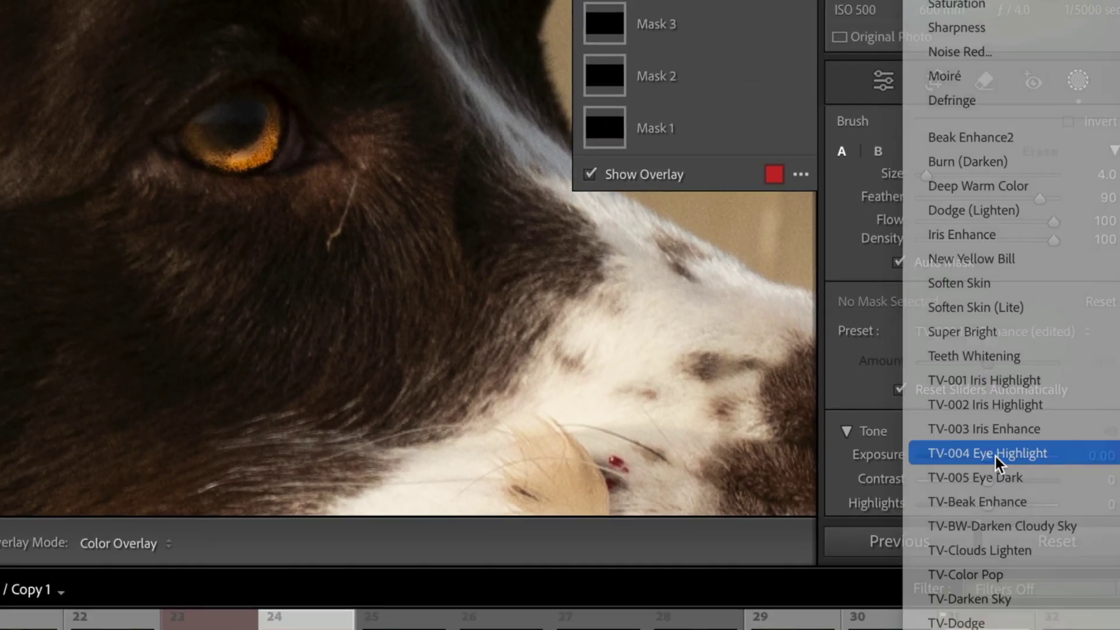
{"action": "left_click", "coordinate": [976, 442]}
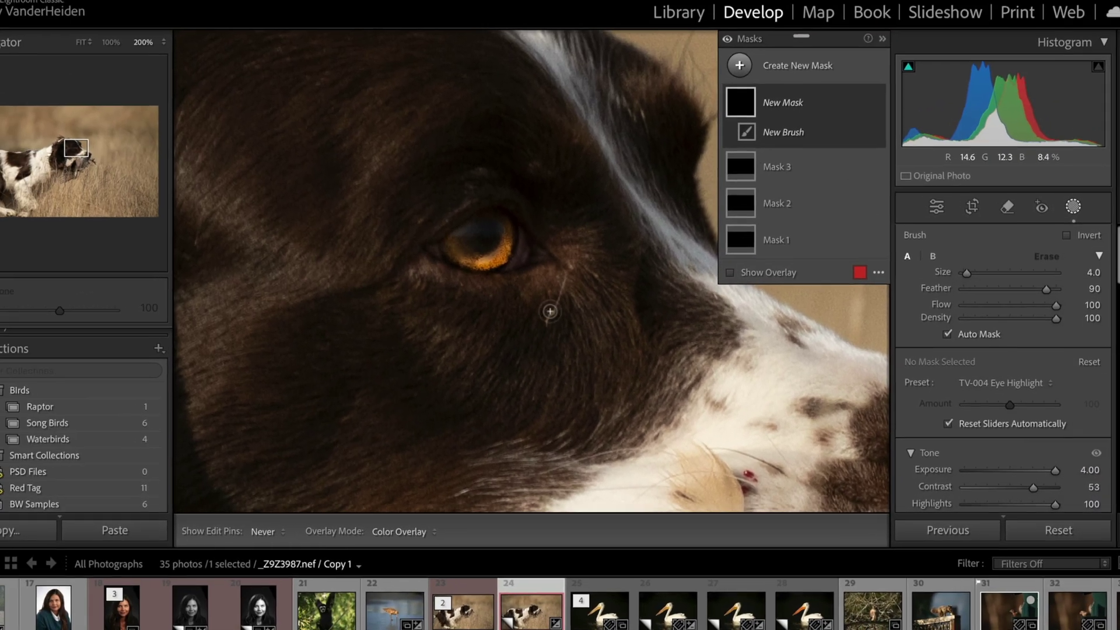
{"action": "left_click", "coordinate": [497, 239]}
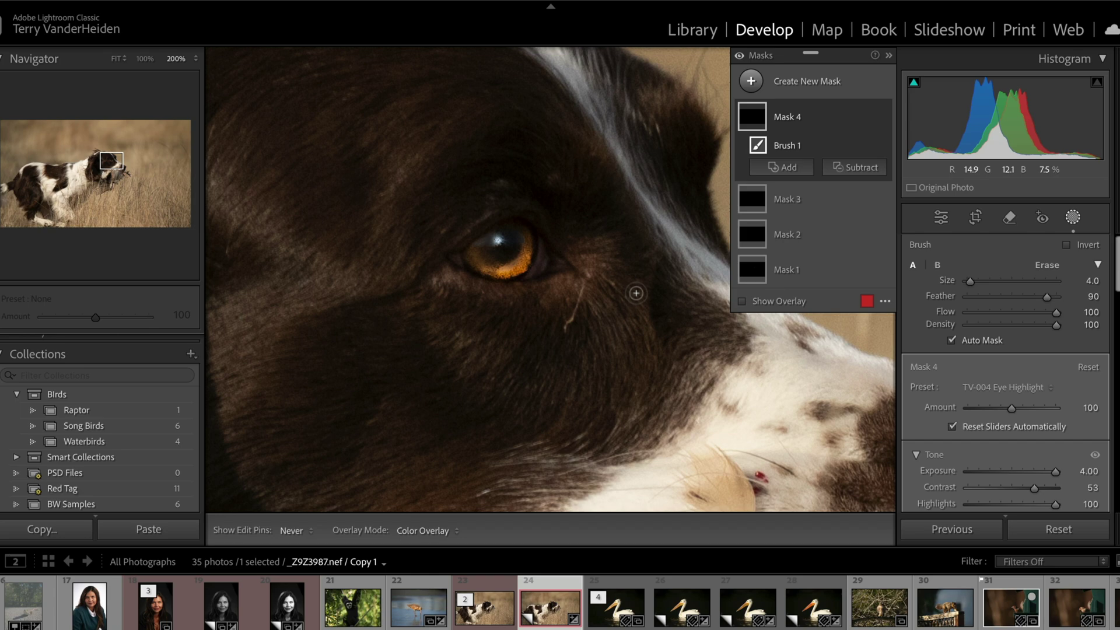
Compare the dog's eye with all masks hidden and shown at 100% zoom
{"action": "left_click", "coordinate": [145, 58]}
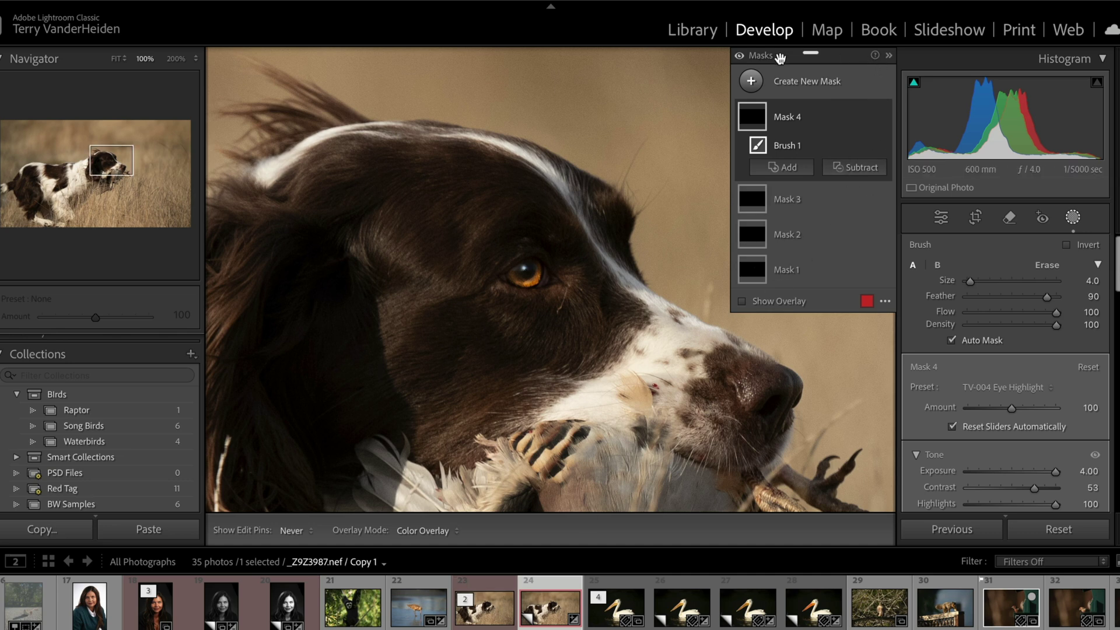
{"action": "left_click", "coordinate": [740, 56]}
{"action": "left_click", "coordinate": [739, 56]}
Lower the Amount of the Eye Highlight mask and set the Iris Enhance mask's Amount to 62
{"action": "left_click", "coordinate": [802, 118]}
{"action": "left_click", "coordinate": [802, 118]}
{"action": "left_click_drag", "start_coordinate": [1011, 407], "coordinate": [1001, 407]}
{"action": "left_click", "coordinate": [796, 206]}
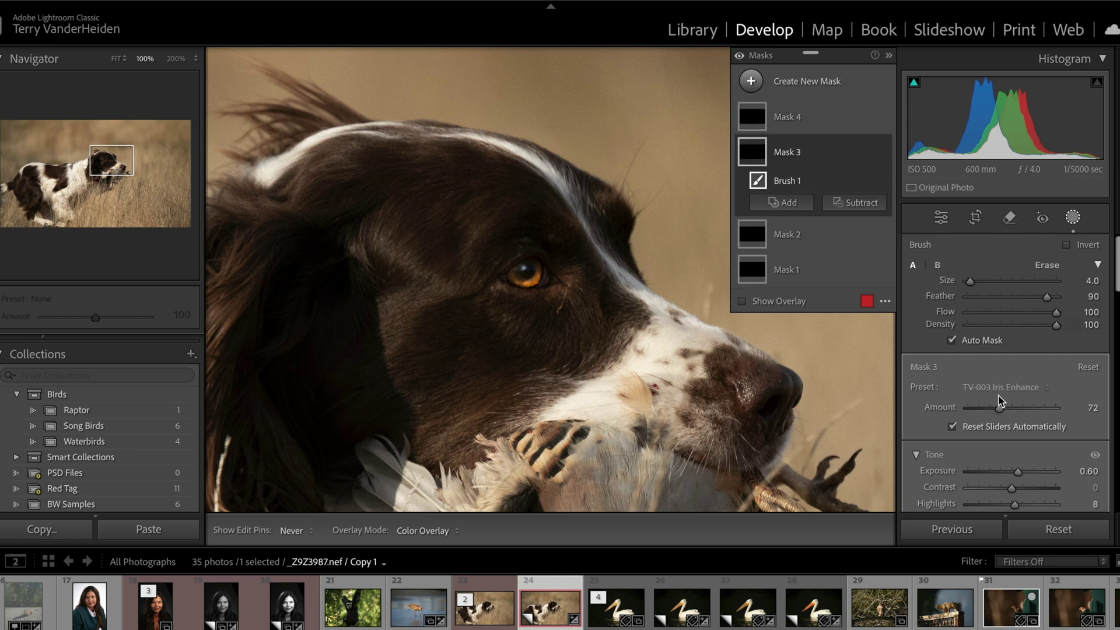
{"action": "left_click_drag", "start_coordinate": [1000, 410], "coordinate": [995, 409]}
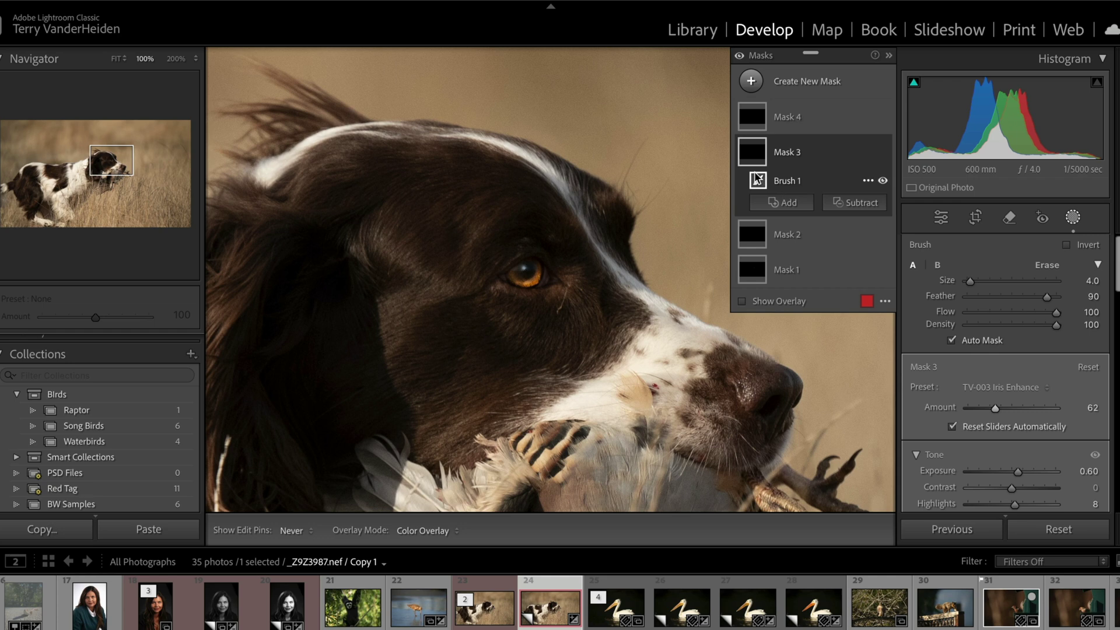